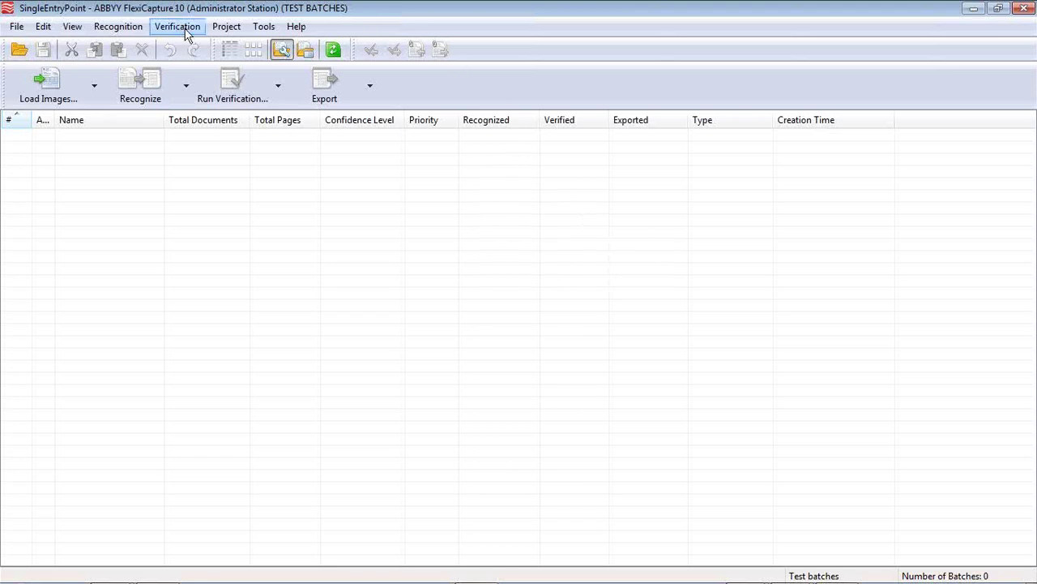
Step: Open the Banking_eng_constrained document definition for editing and inspect its First Name and Last Name fields
click(225, 29)
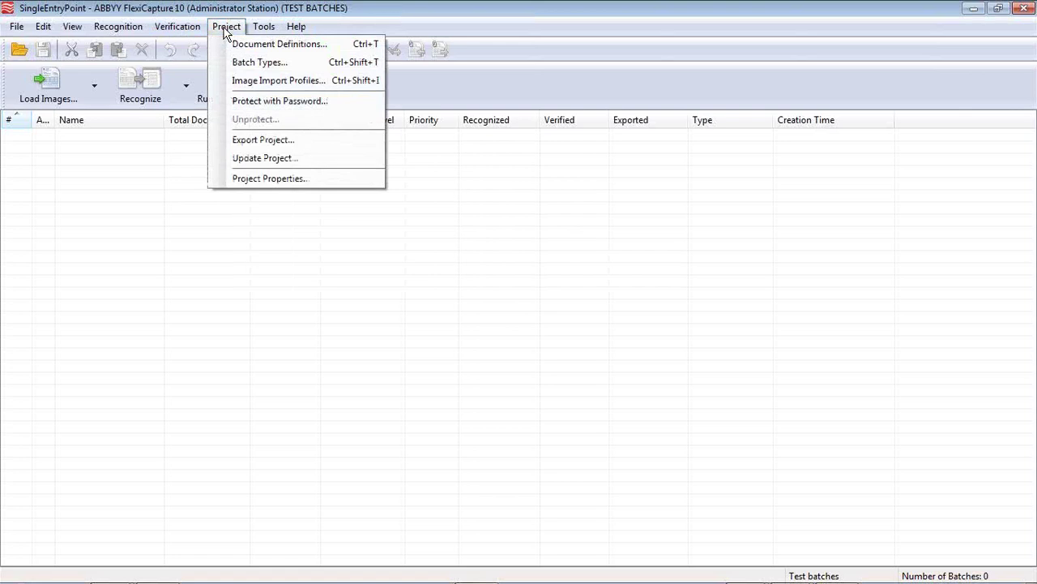
click(240, 45)
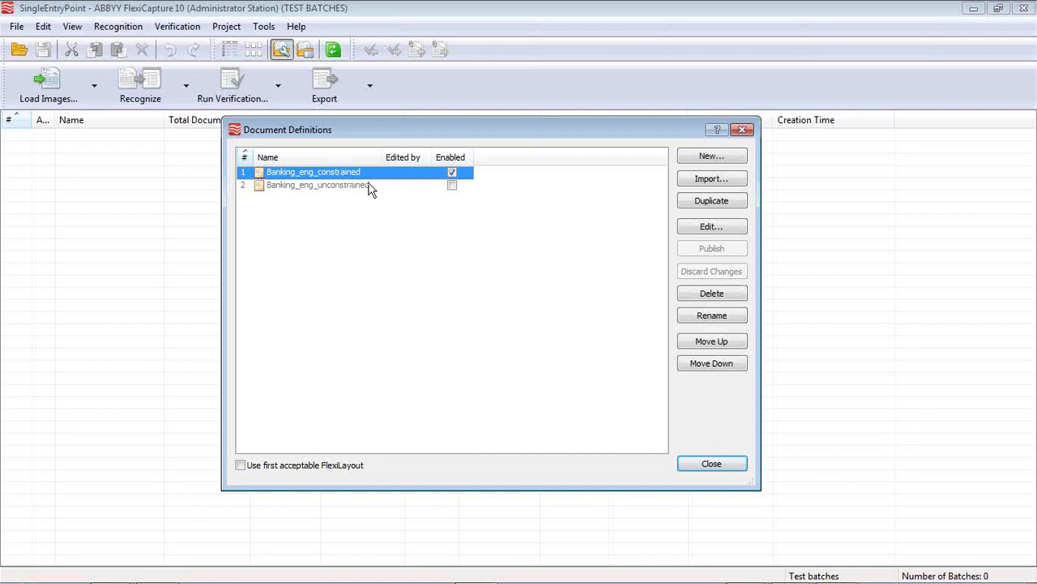
click(711, 226)
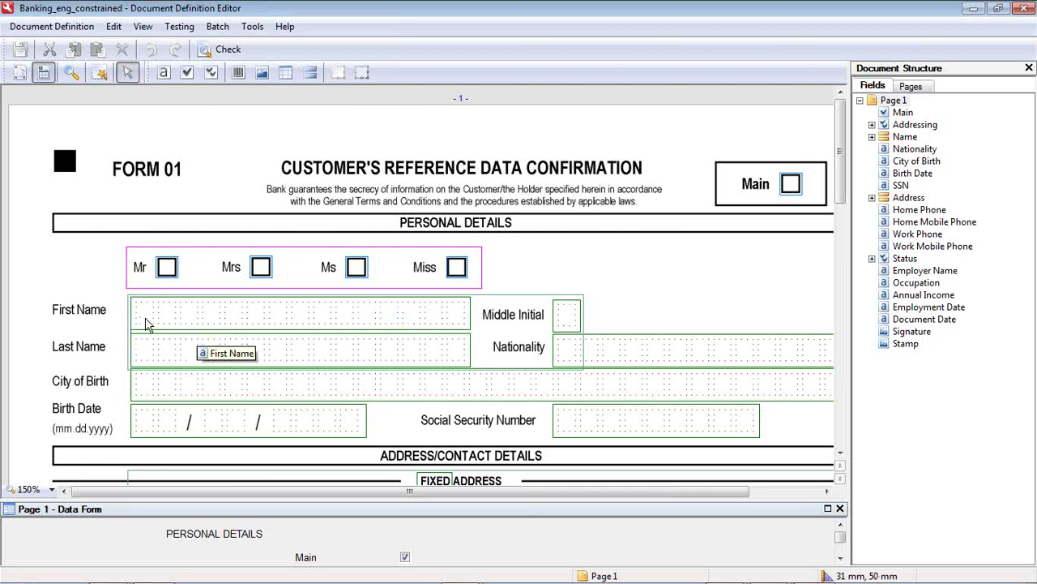
click(178, 317)
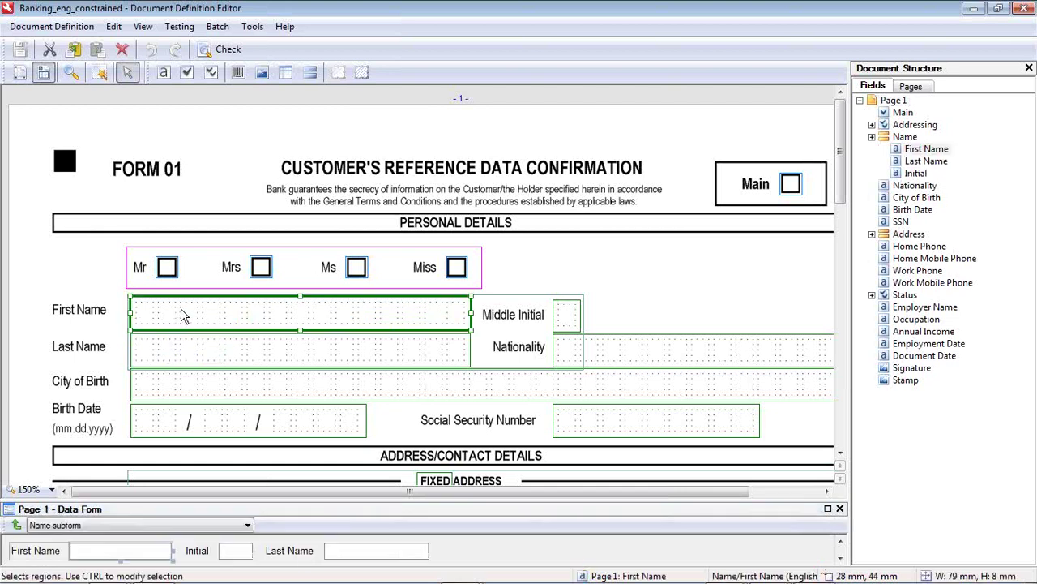
click(936, 151)
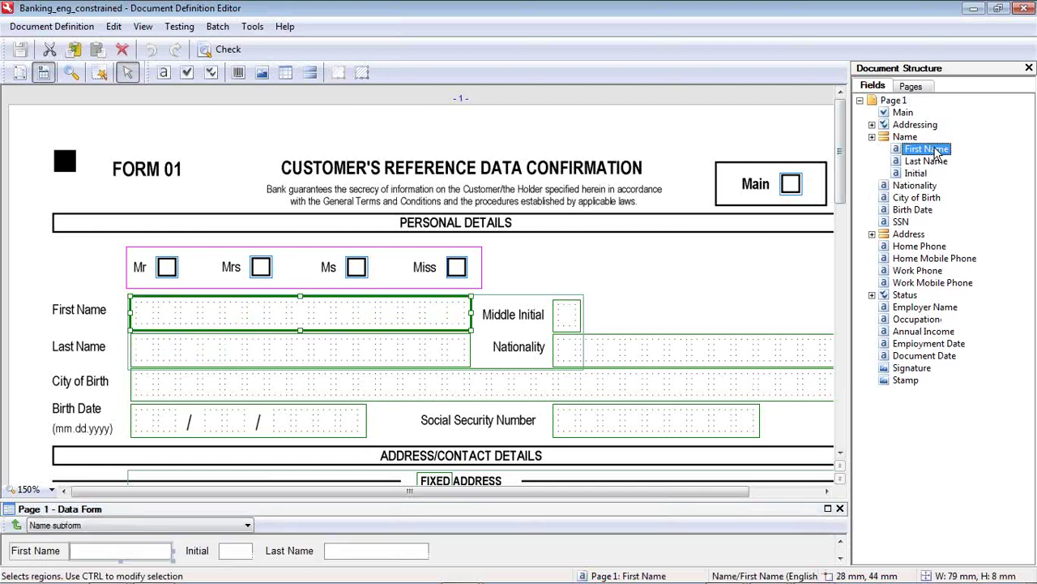
click(932, 162)
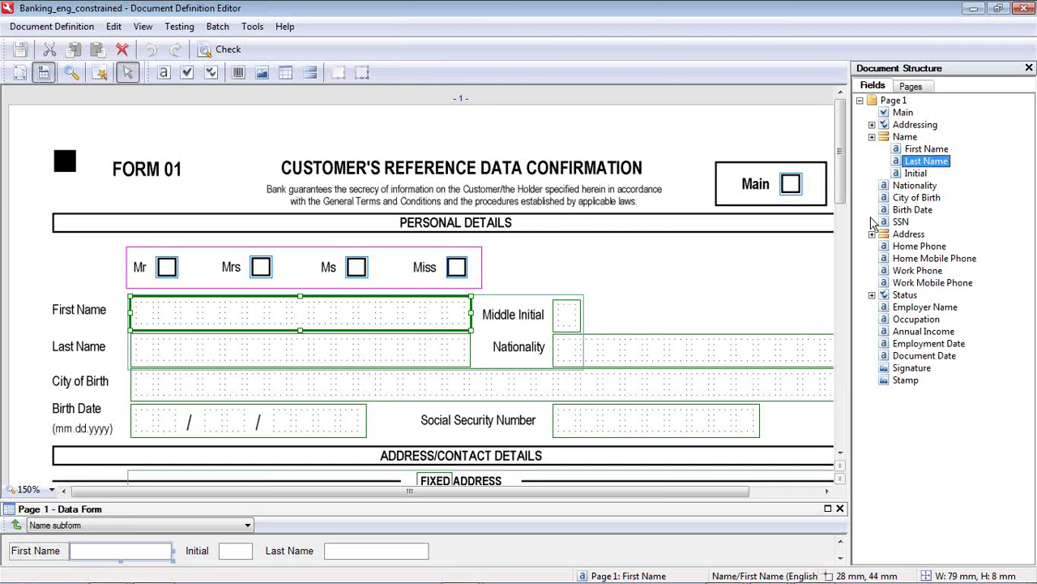
Step: Review the First Name field's validation rules and the available rule types, discard the dialogs, and close the document definitions
click(922, 150)
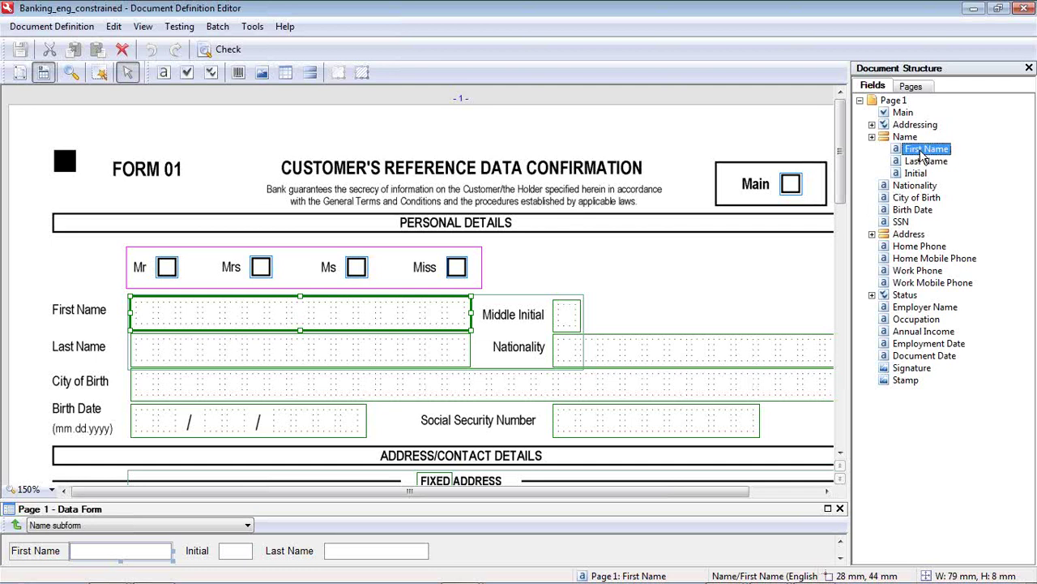
right_click(922, 156)
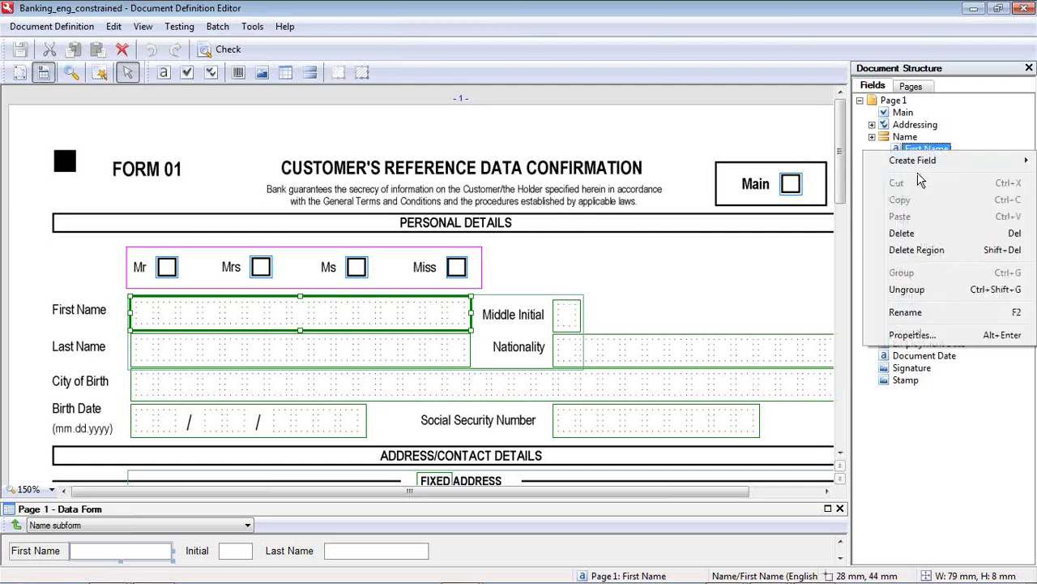
click(915, 339)
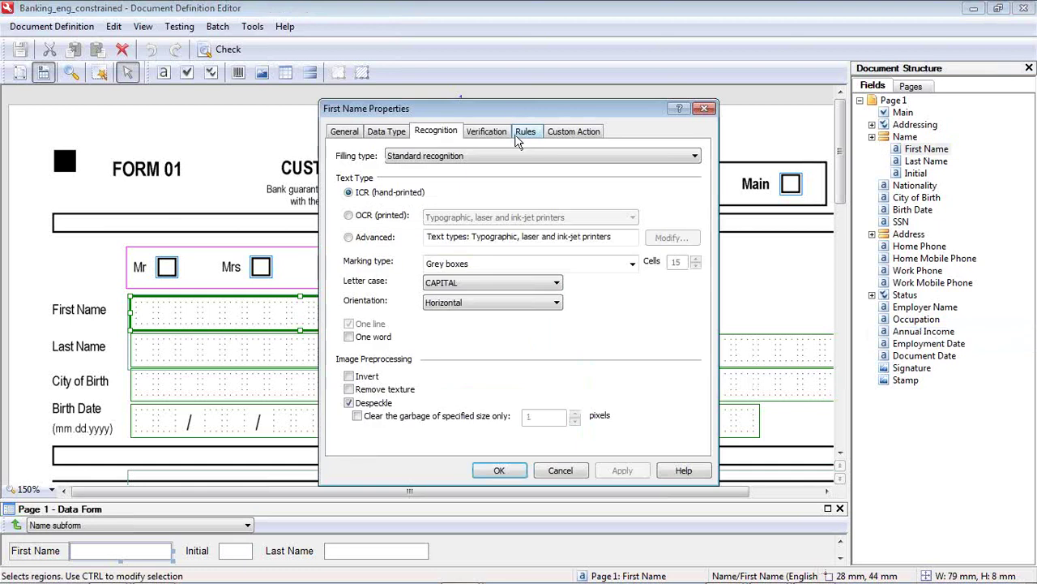
click(526, 132)
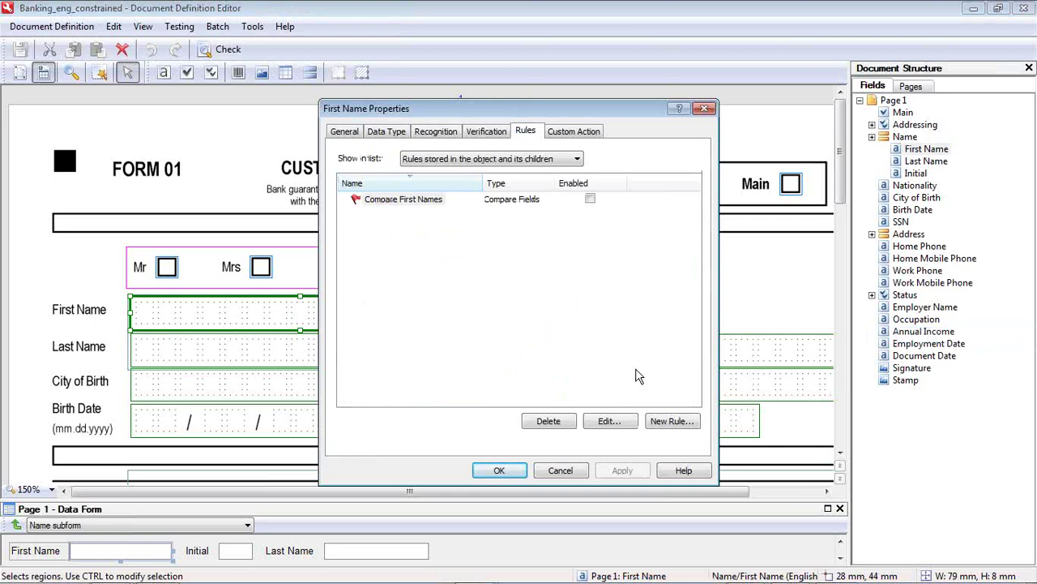
click(673, 422)
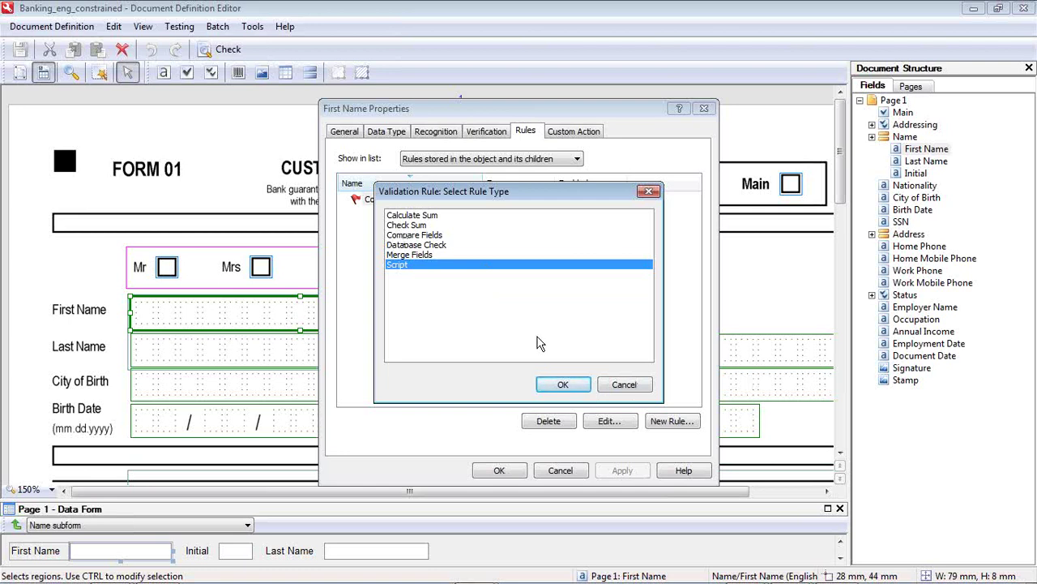
click(431, 245)
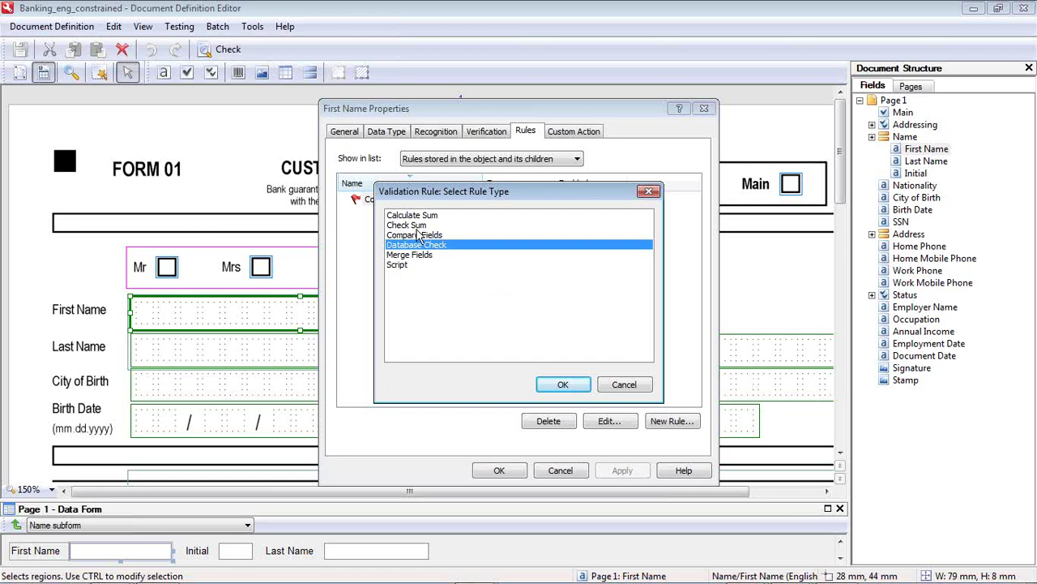
click(623, 384)
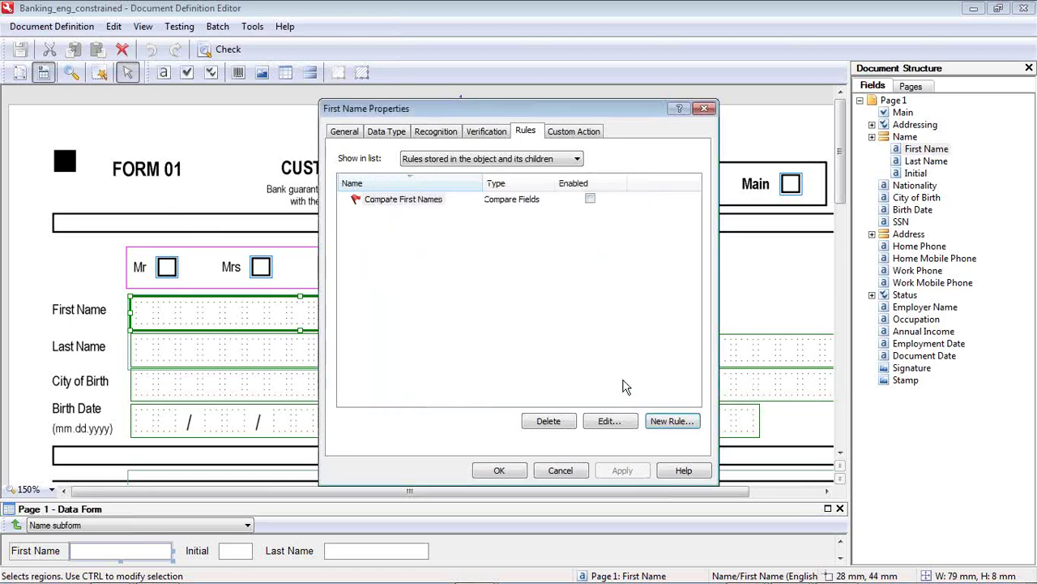
click(578, 471)
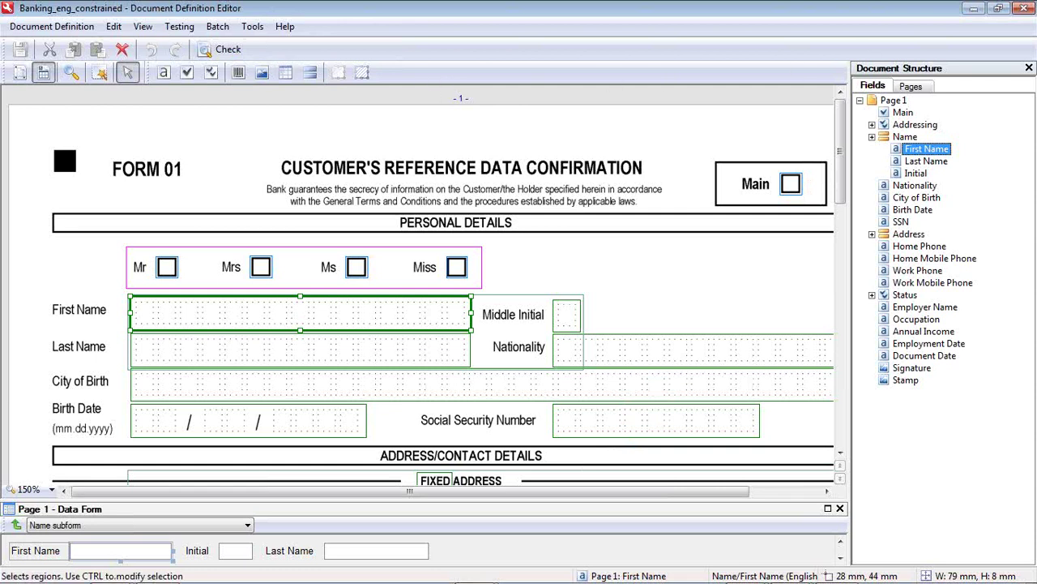
click(1025, 9)
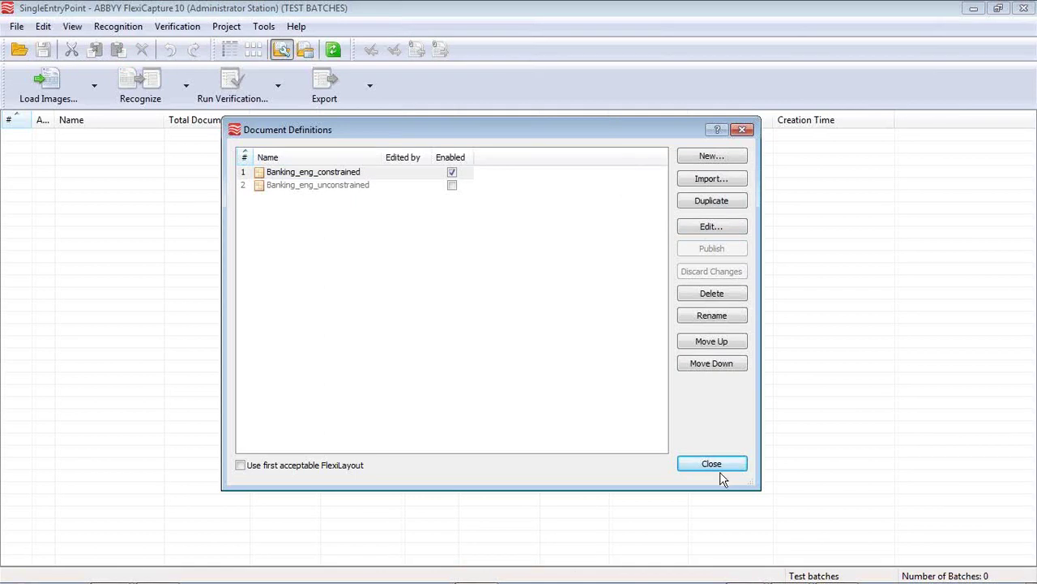
click(707, 467)
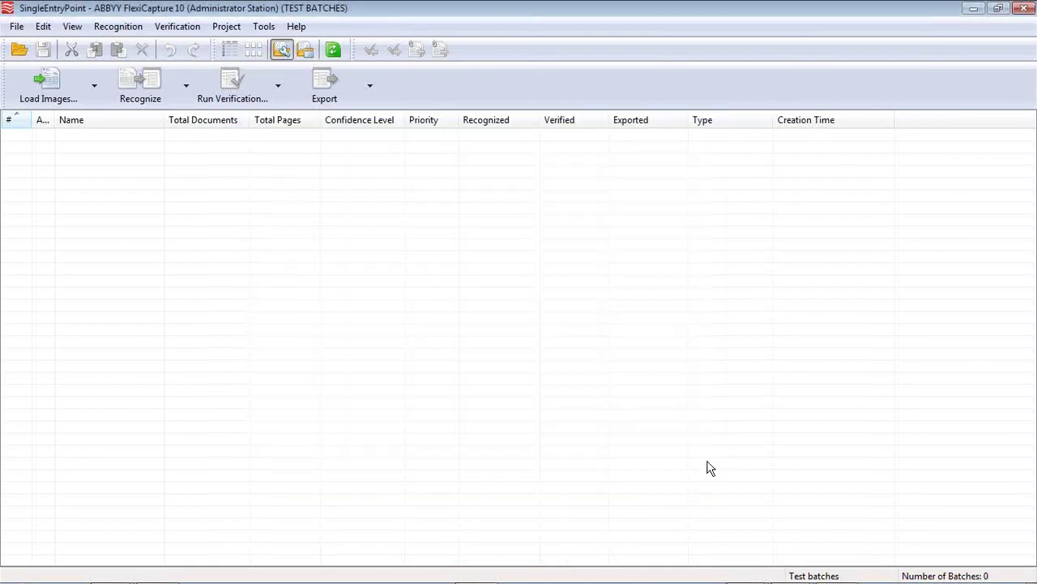
Step: Load the image Customer Reference Data Confirmation-Sample Completion.tif into a test batch and refresh the batch list
click(56, 88)
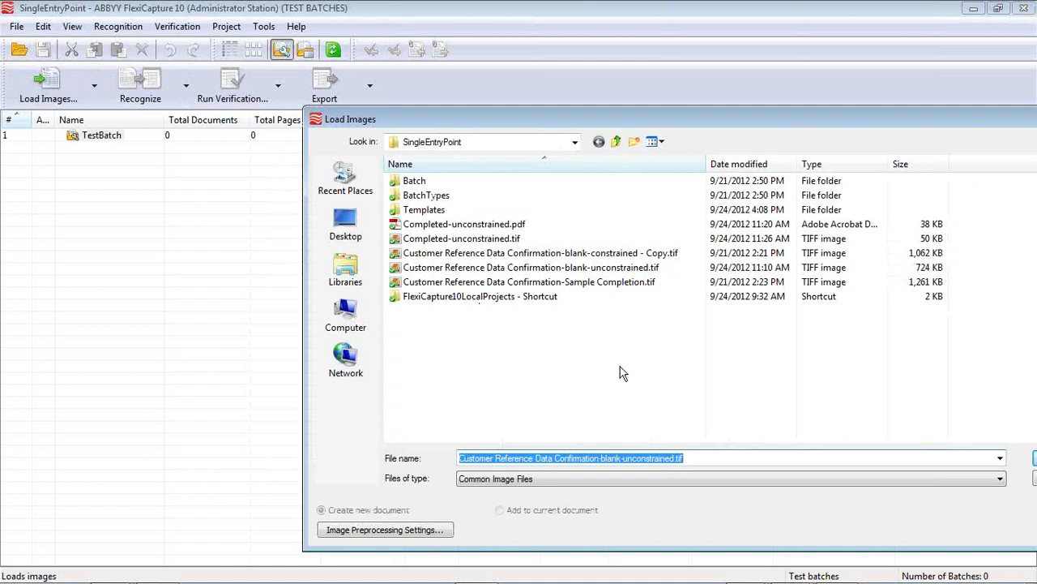
drag(631, 128, 531, 123)
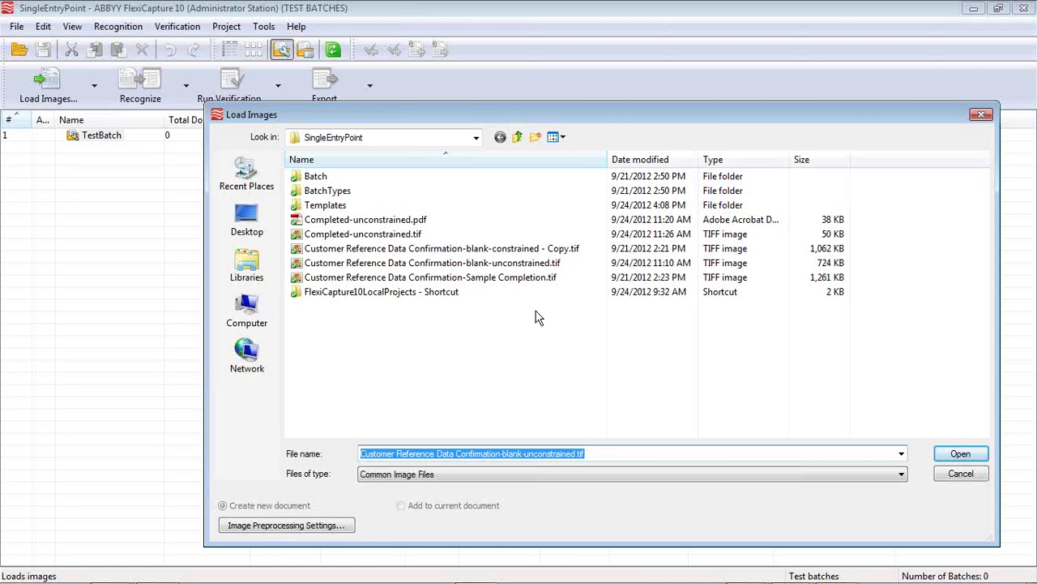
double_click(509, 279)
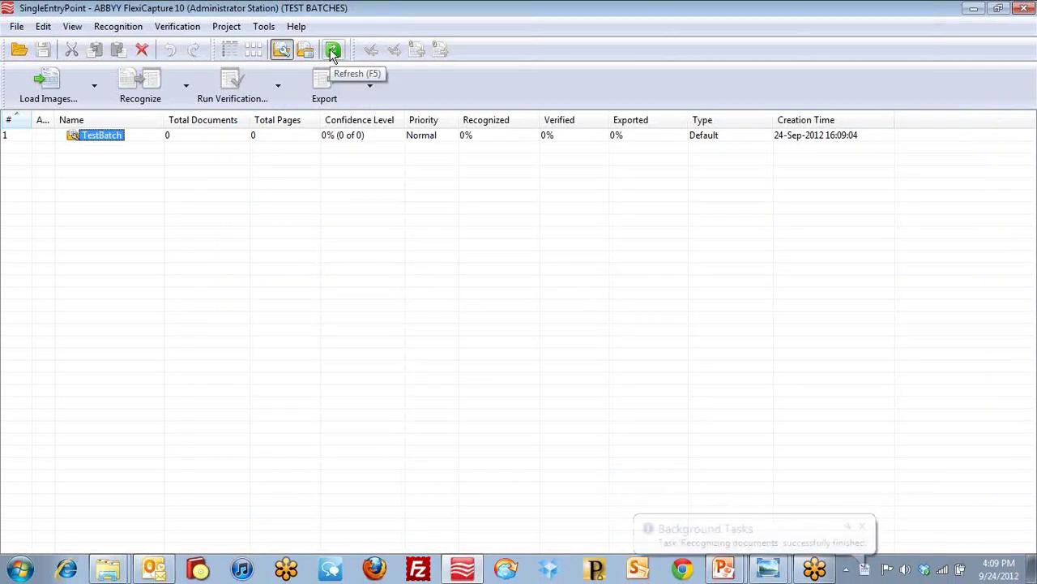
click(332, 52)
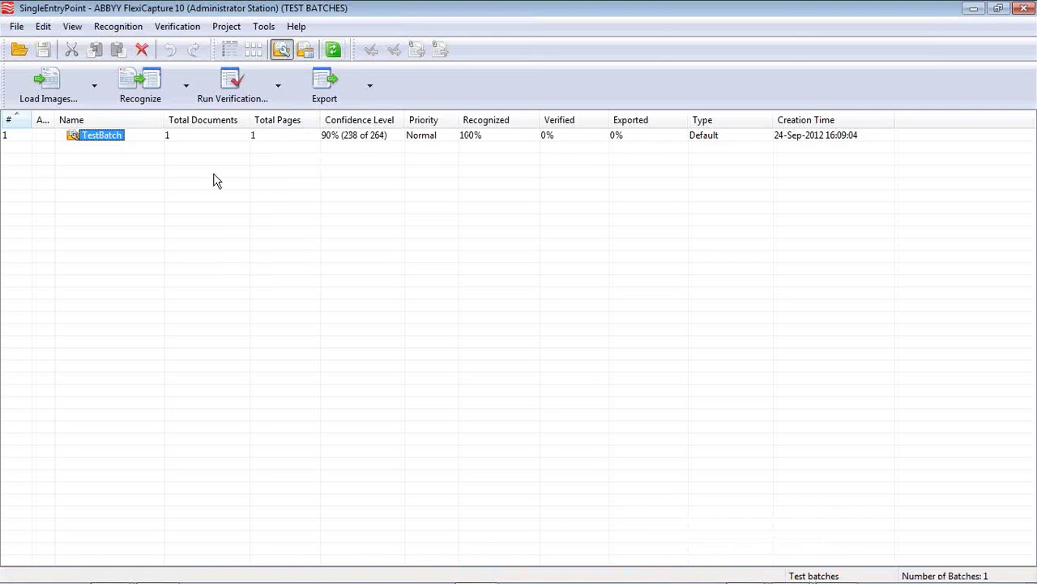
Step: Run verification on TestBatch and confirm the groups of checked and unchecked checkmarks and of characters 0, 2, 6, 8 and 9
click(228, 88)
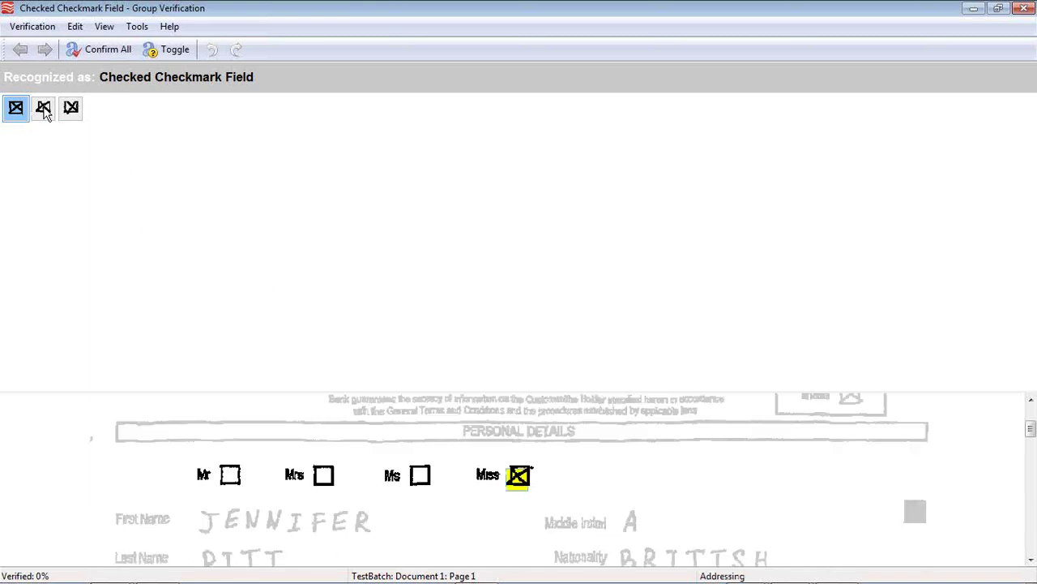
mouse_move(70, 111)
click(111, 51)
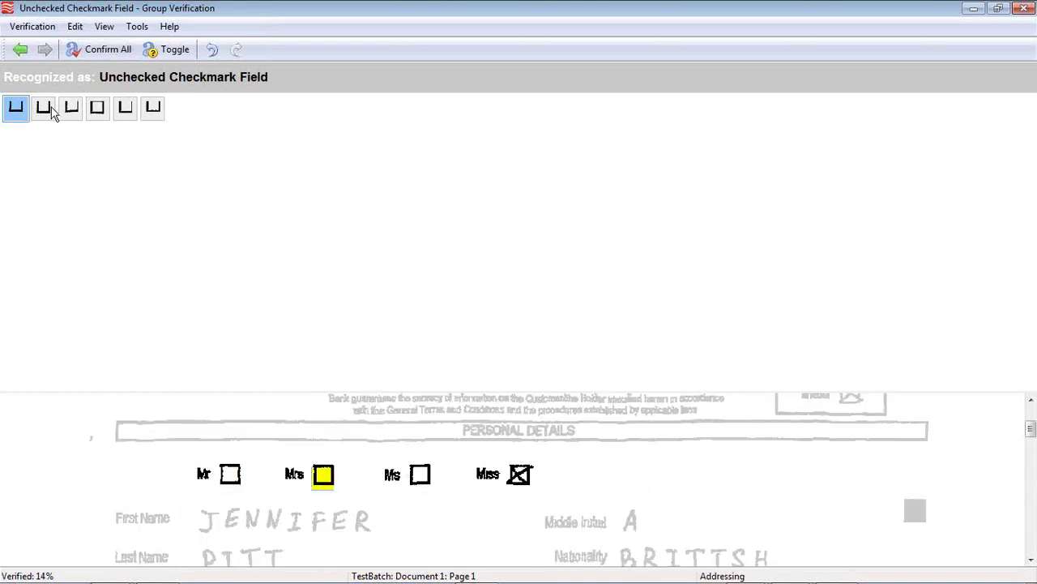
click(106, 48)
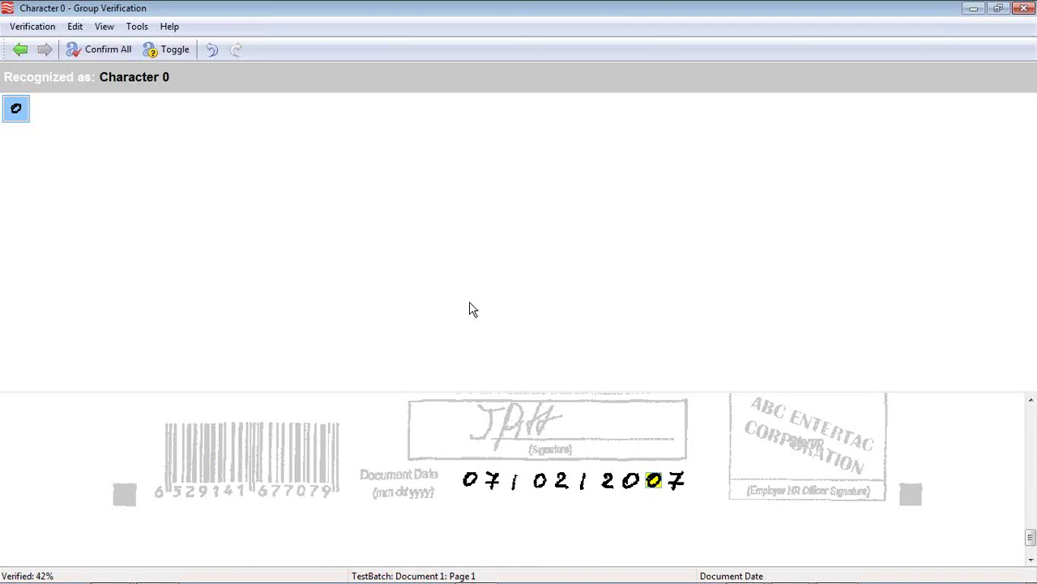
click(114, 51)
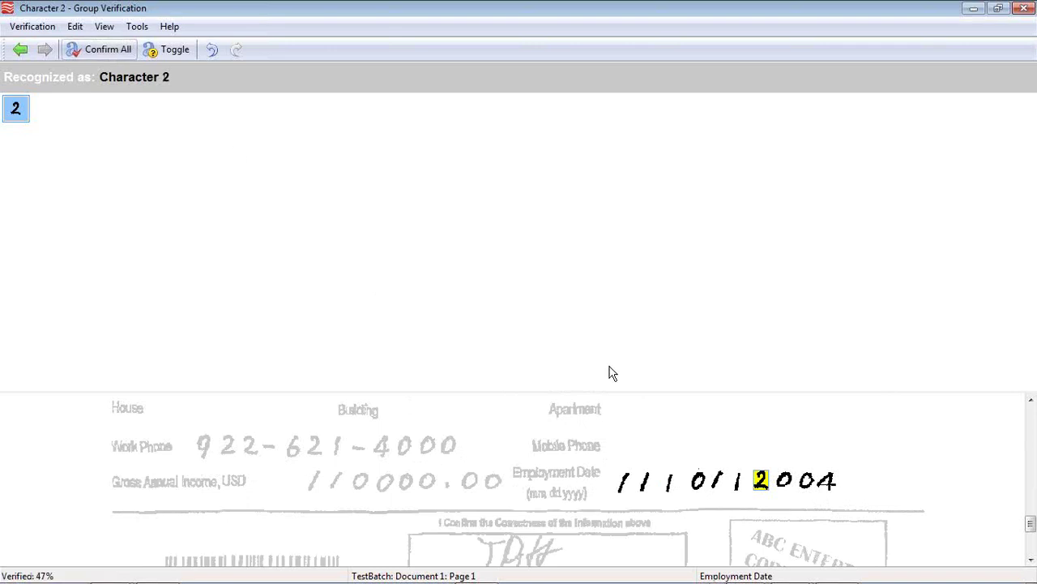
click(109, 50)
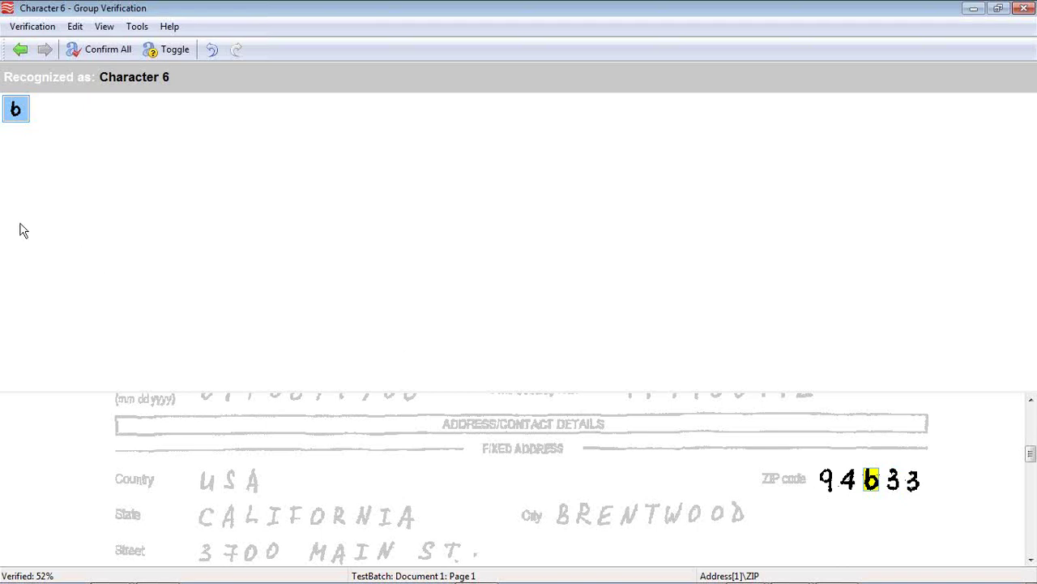
click(109, 54)
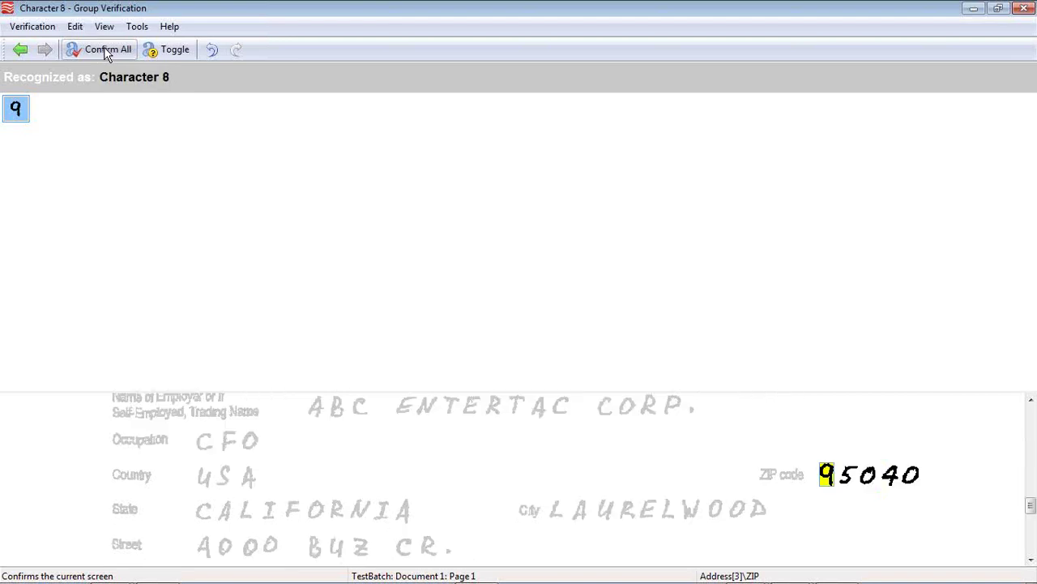
click(108, 53)
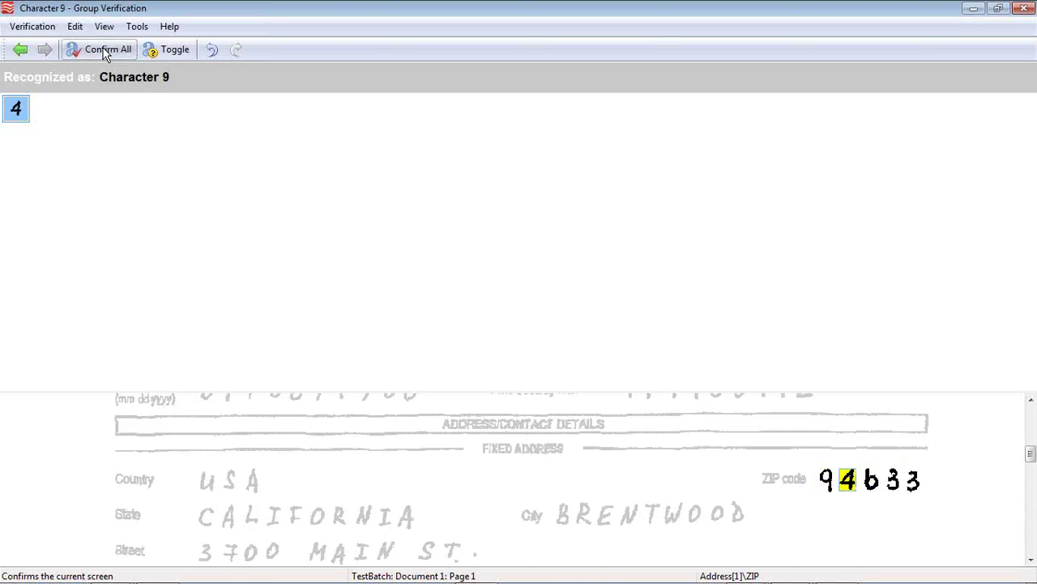
click(106, 53)
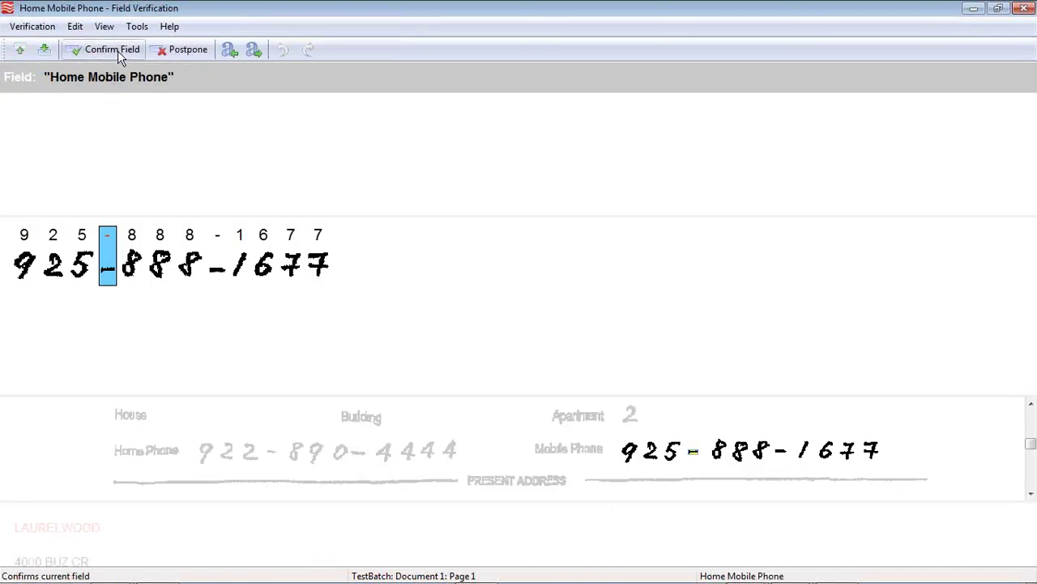
Step: Confirm the Home Mobile Phone, City and Street fields in field verification and finish the verification
click(118, 51)
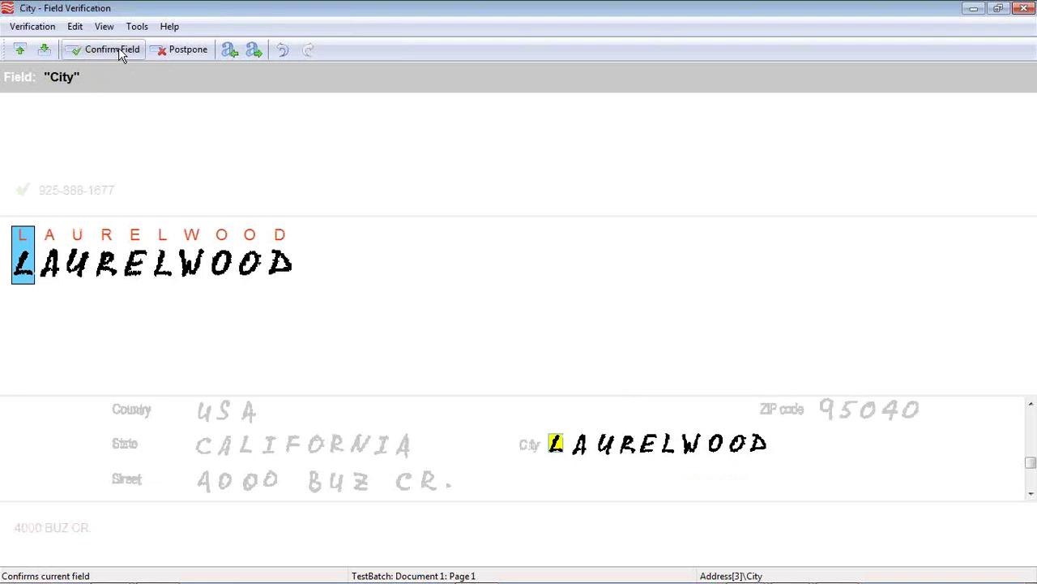
click(117, 51)
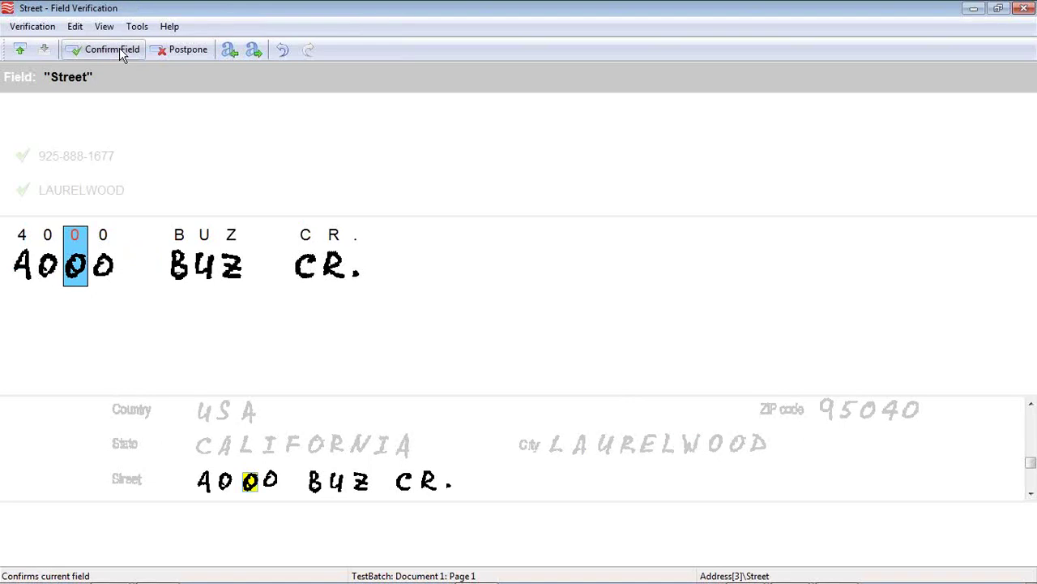
click(120, 50)
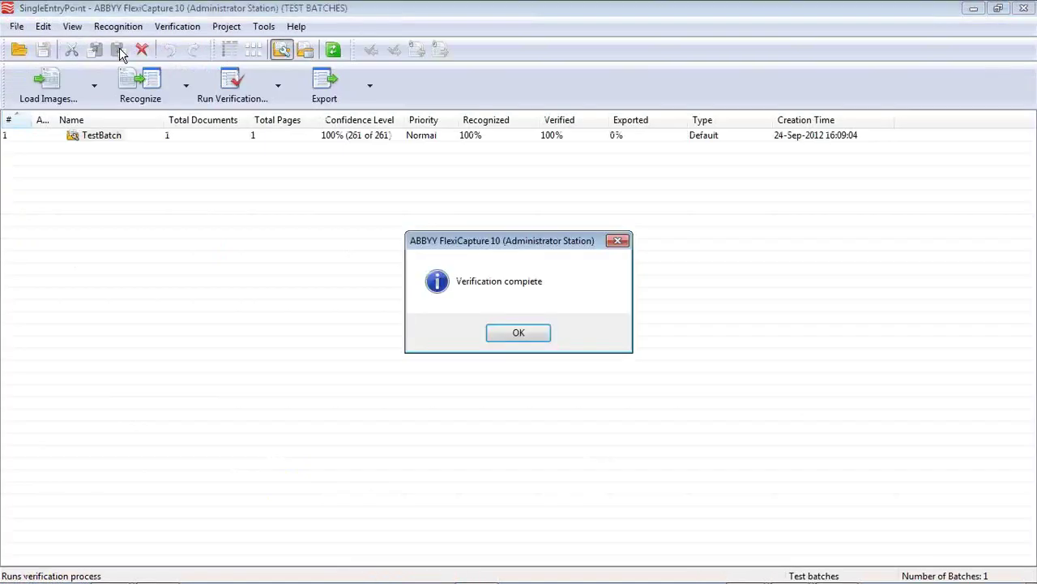
click(519, 341)
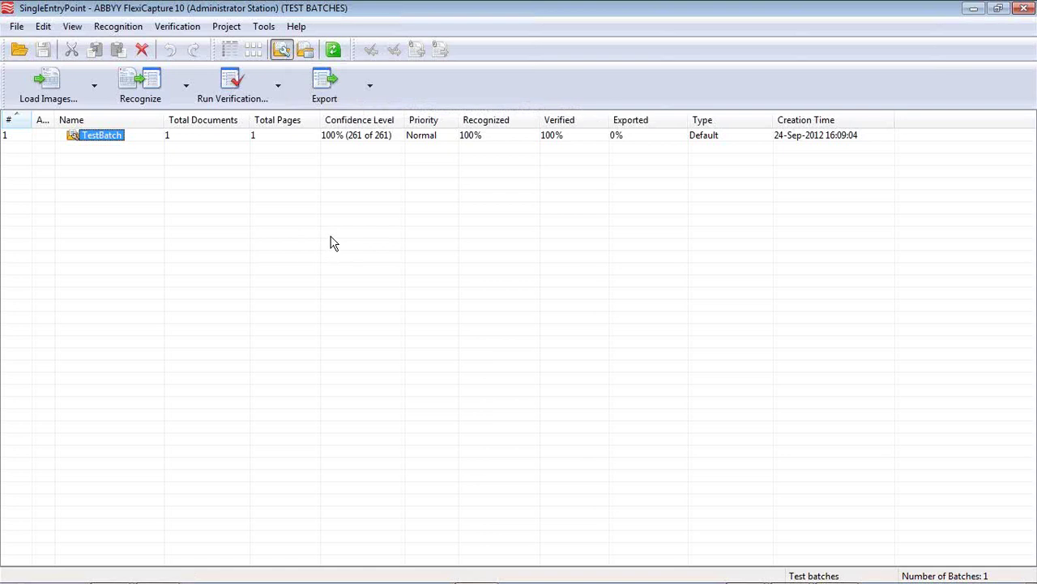
Step: Export TestBatch and switch to the open SingleEntryPoint folder window whose identifier starts with 0c59faa6
click(325, 91)
click(325, 91)
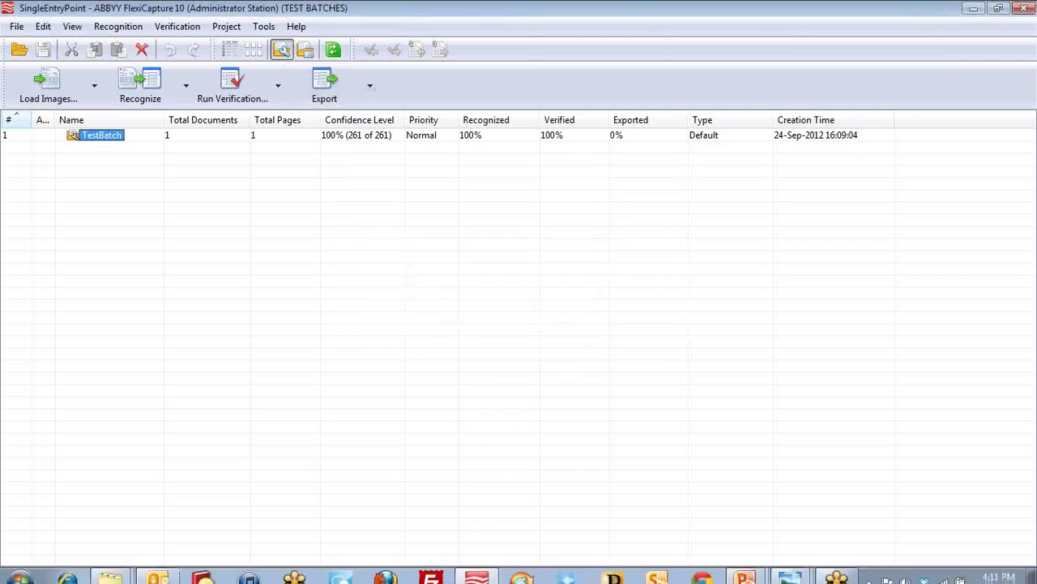
click(113, 571)
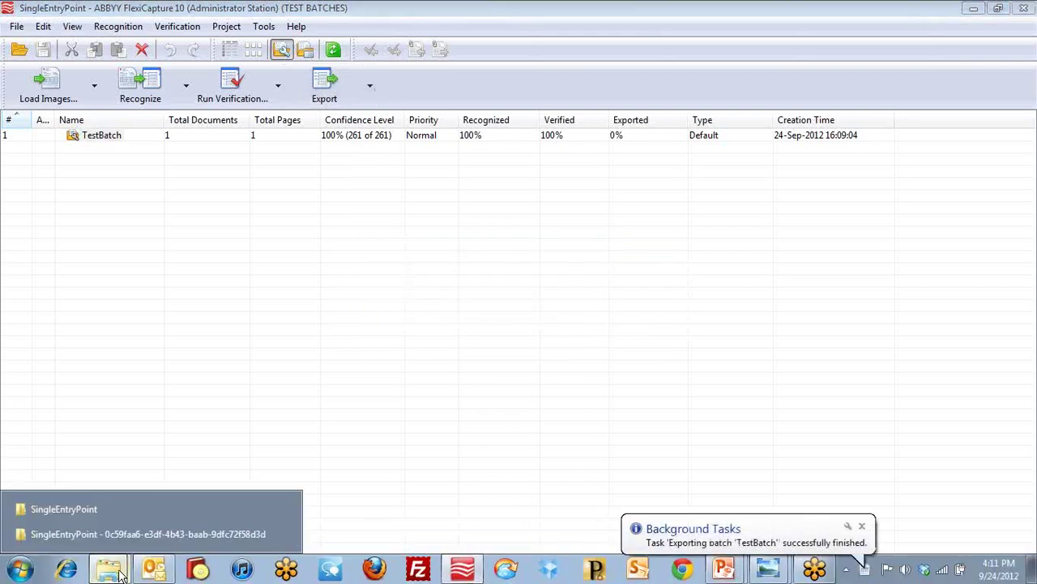
click(132, 533)
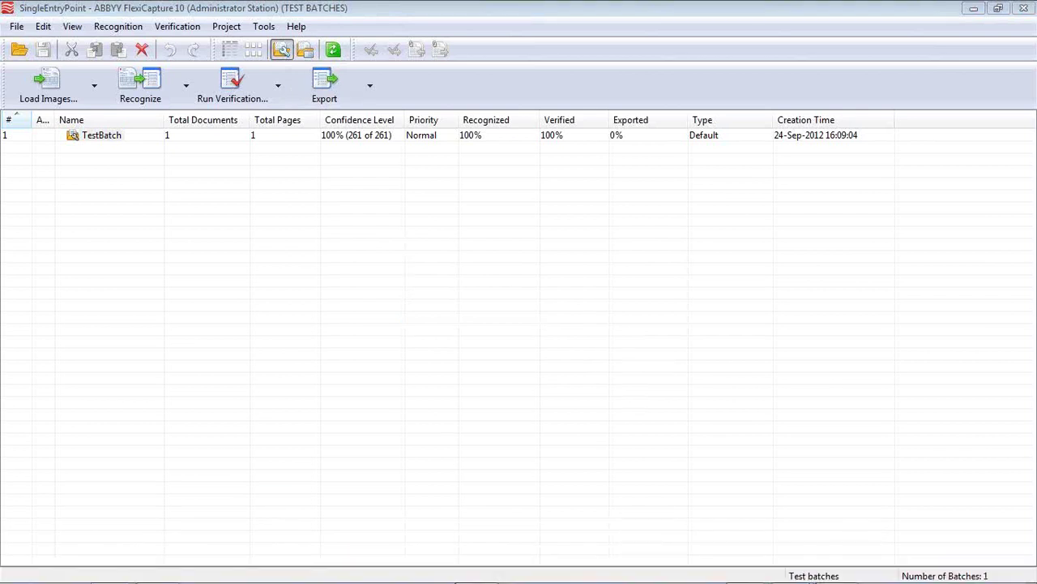
Step: Open the exported Data.xls from the Export folder in Excel, review its columns and close the workbook
drag(687, 169, 423, 28)
click(293, 176)
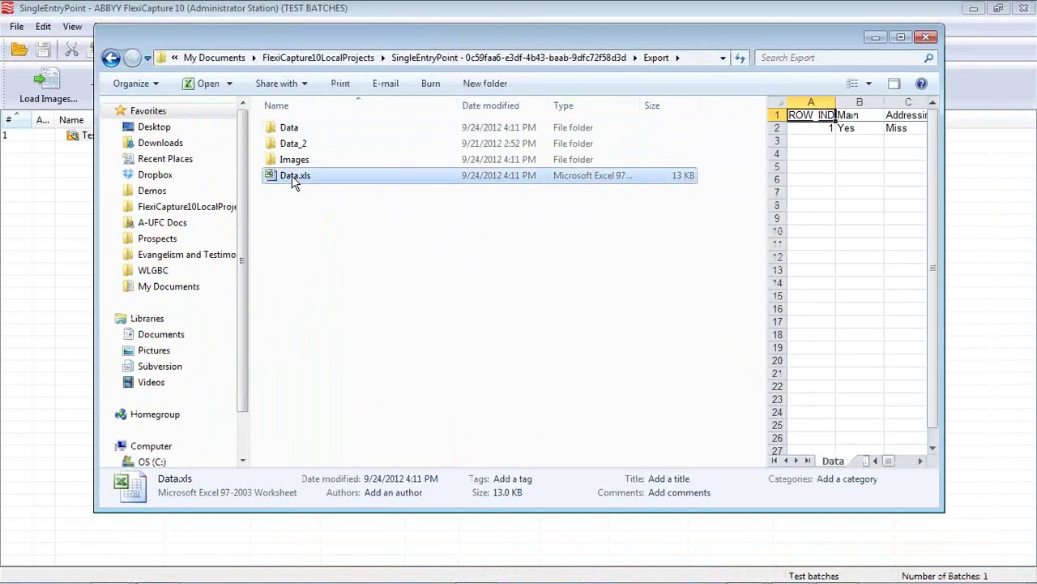
click(764, 195)
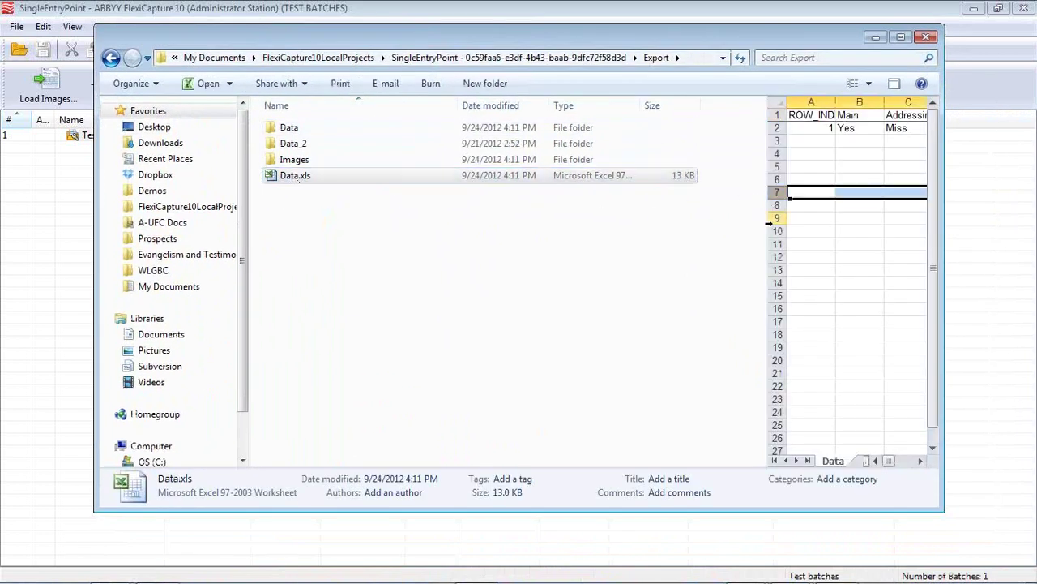
click(289, 180)
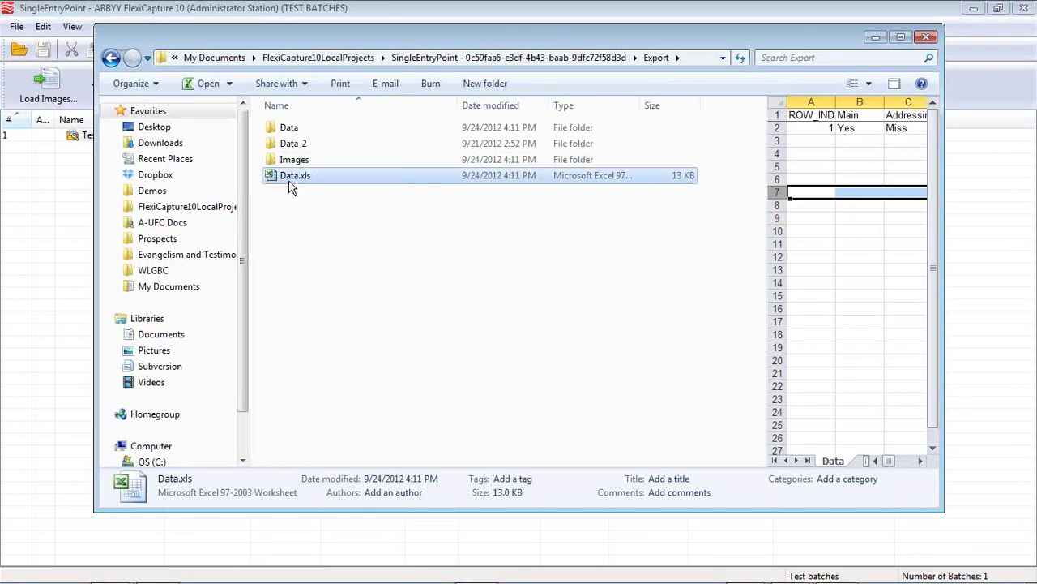
double_click(289, 179)
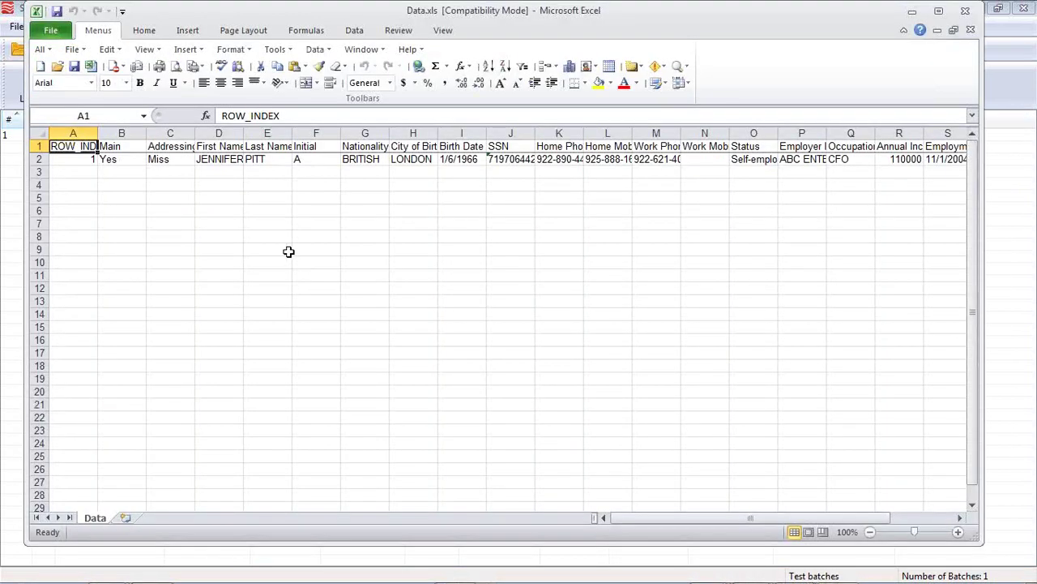
drag(692, 519, 641, 516)
click(965, 12)
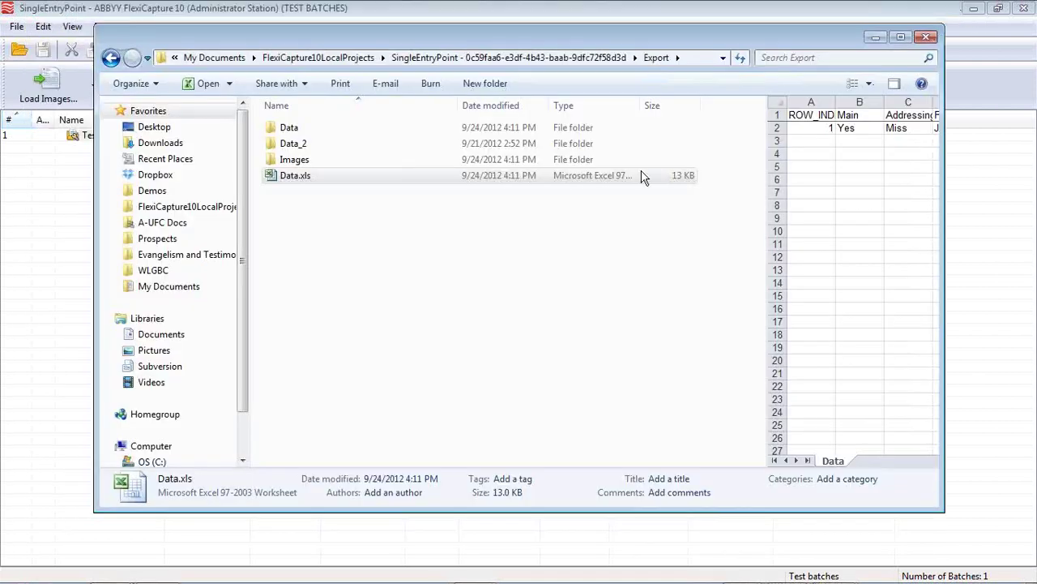
Step: Look through the exported Data folder, and preview the PDF dated 9/24/2012 in the Images folder in a wider preview
double_click(289, 130)
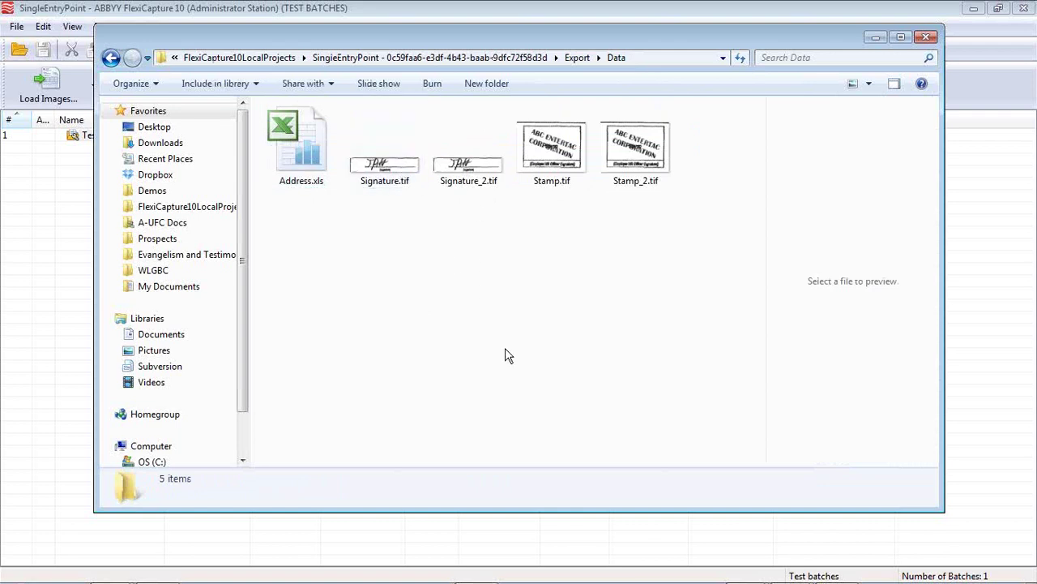
click(111, 58)
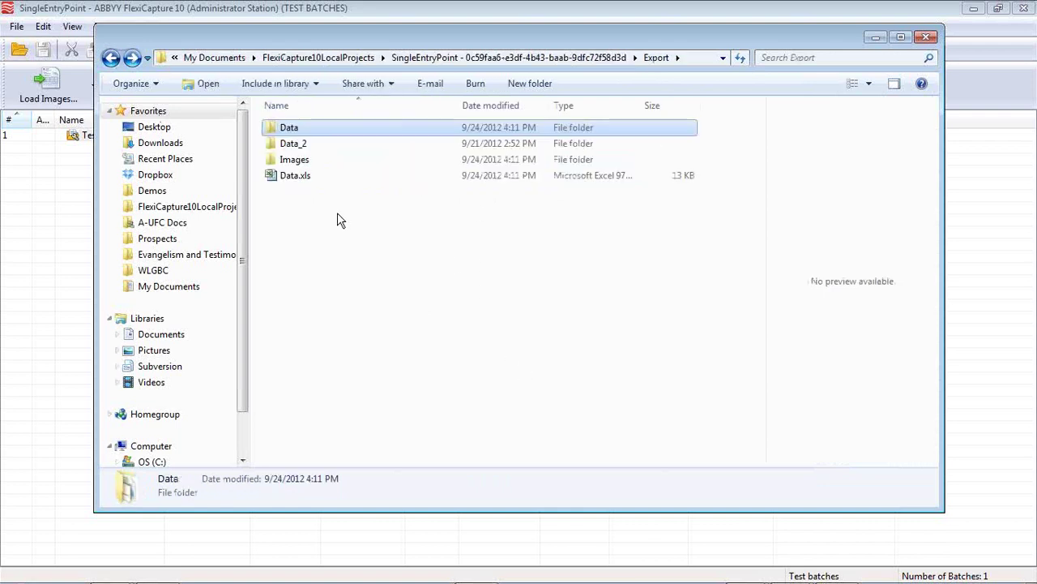
double_click(306, 160)
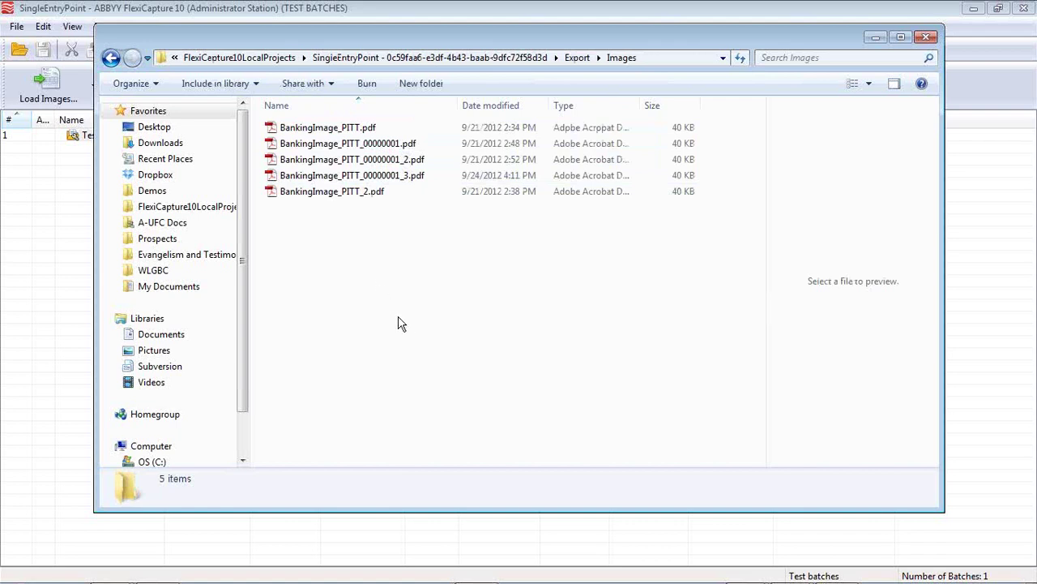
click(347, 177)
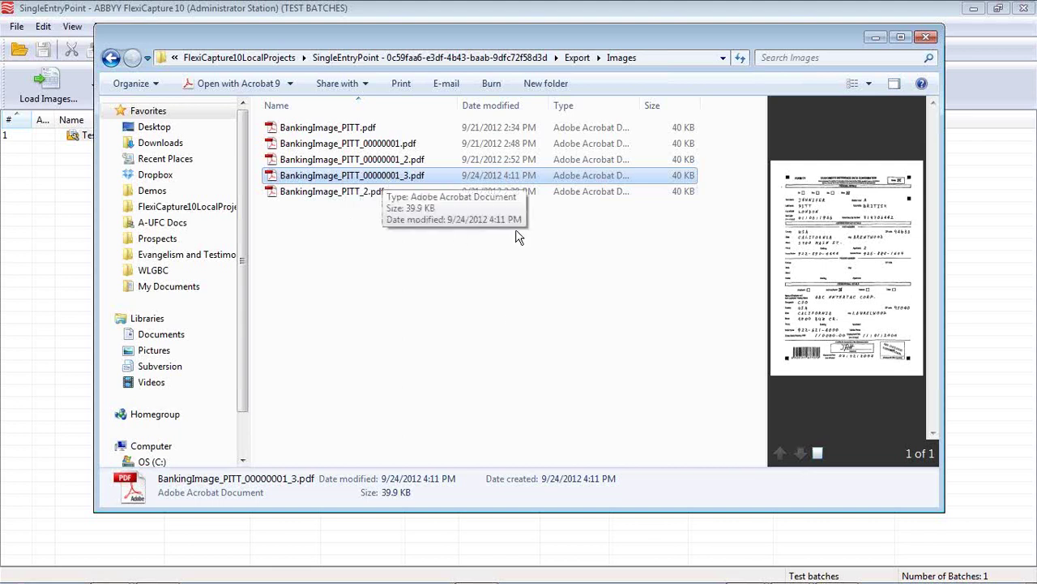
drag(766, 233, 611, 233)
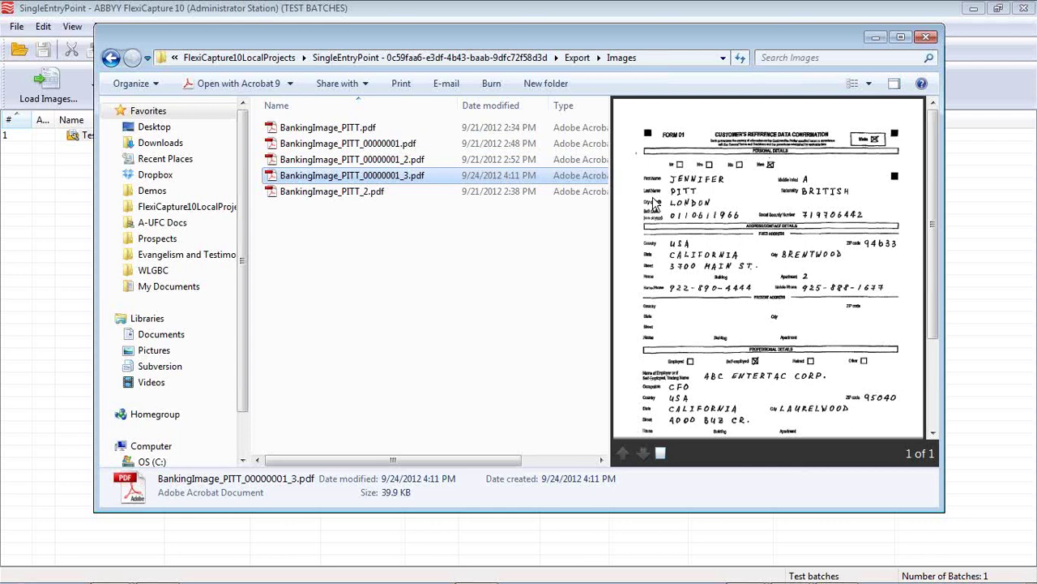
click(704, 185)
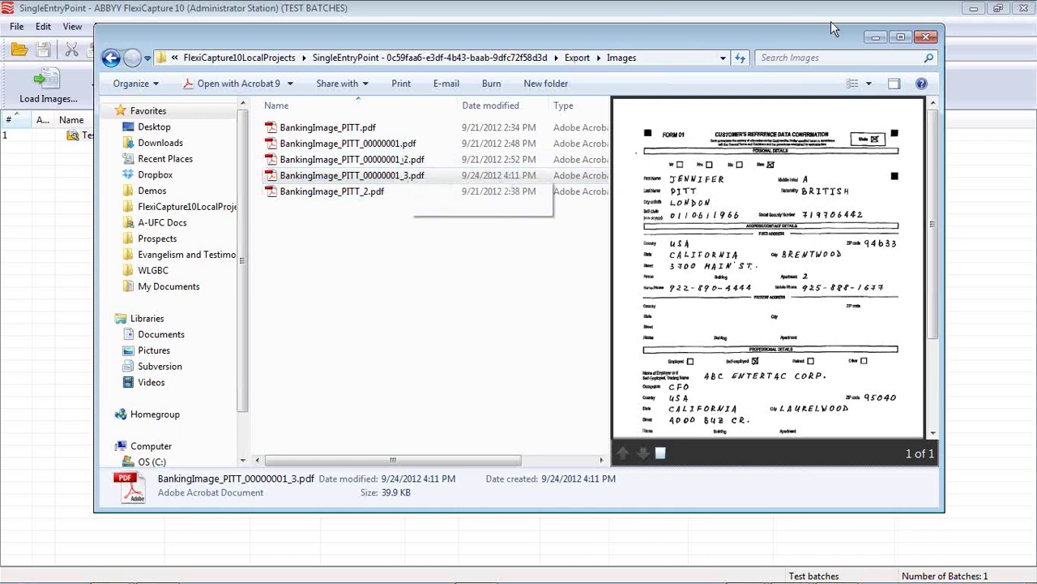
Step: Switch back to ABBYY FlexiCapture and delete TestBatch
click(875, 39)
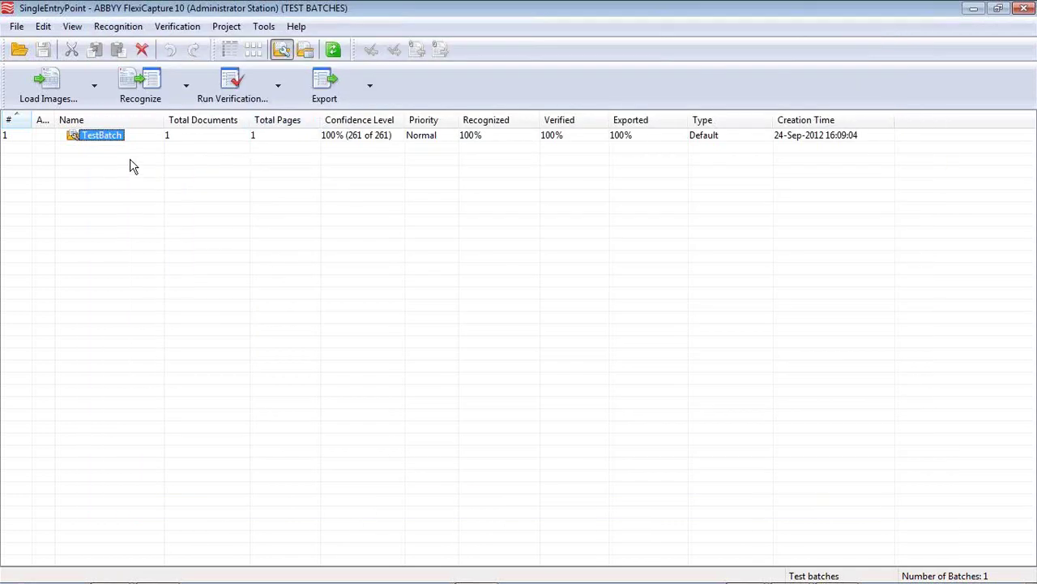
click(141, 49)
click(469, 334)
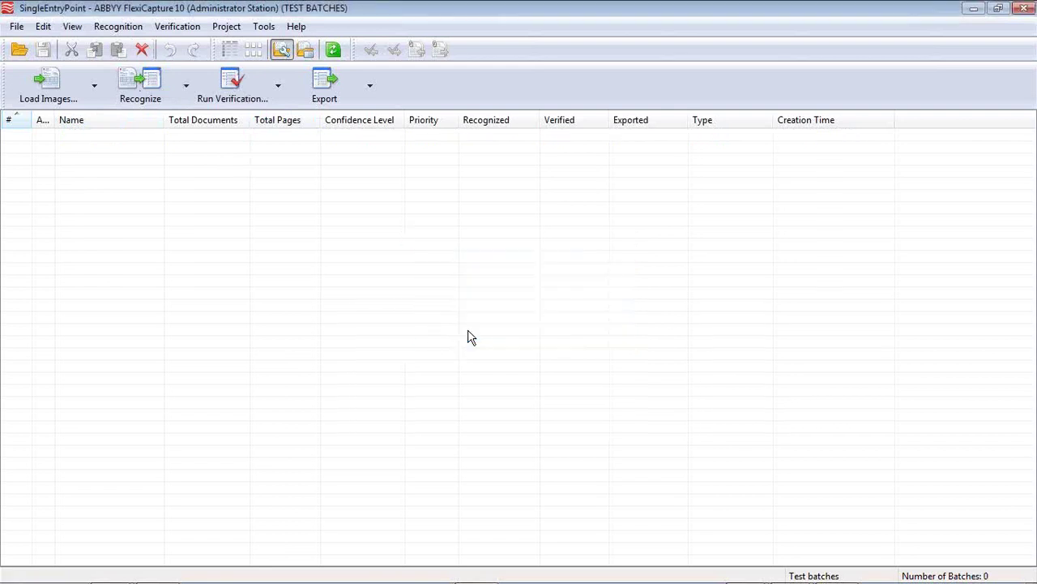
Step: In the project's document definitions, disable Banking_eng_constrained and enable Banking_eng_unconstrained
click(226, 29)
click(251, 41)
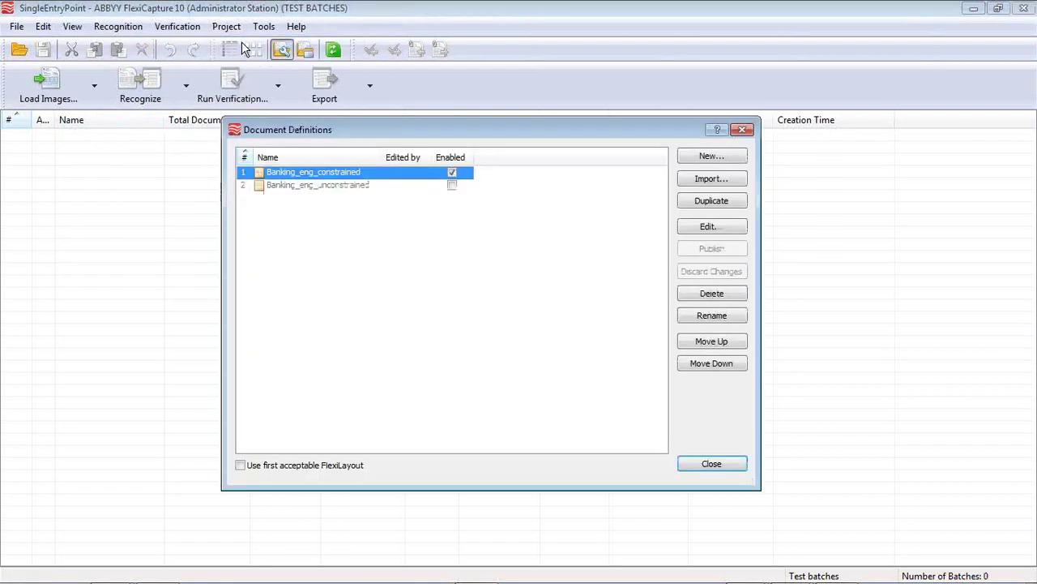
click(452, 174)
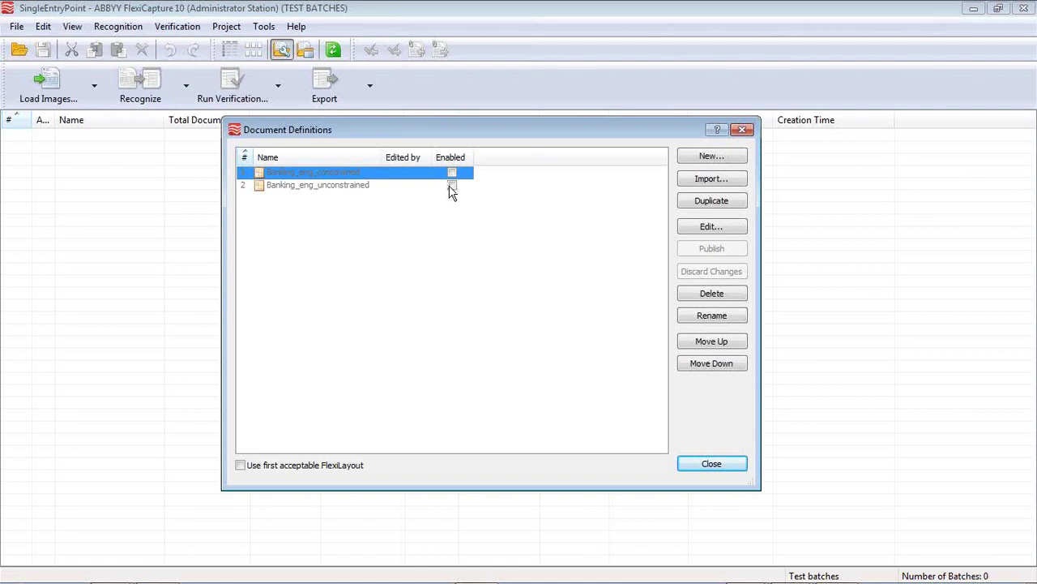
click(452, 185)
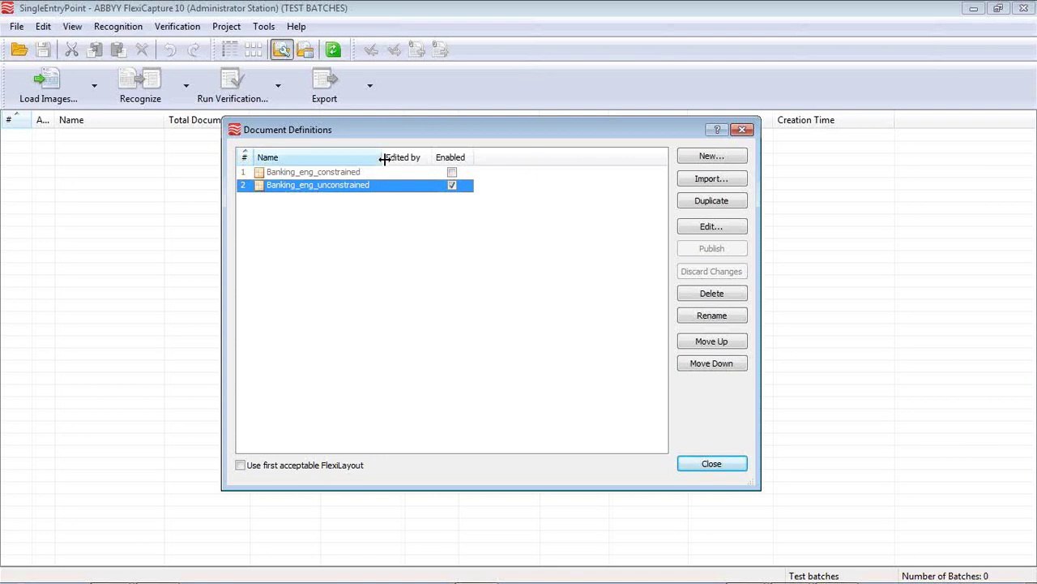
click(357, 173)
click(363, 187)
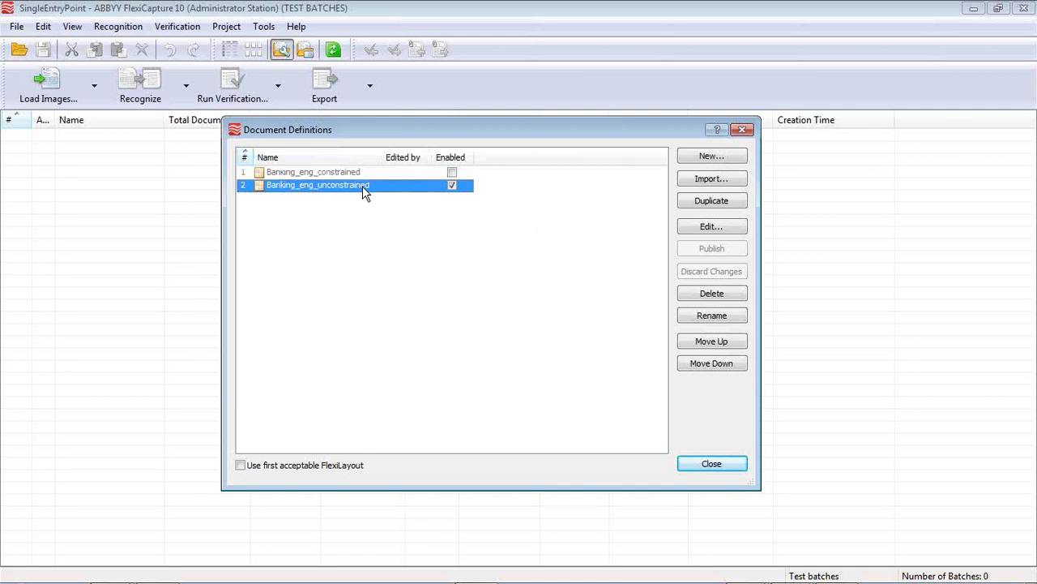
drag(407, 138, 376, 143)
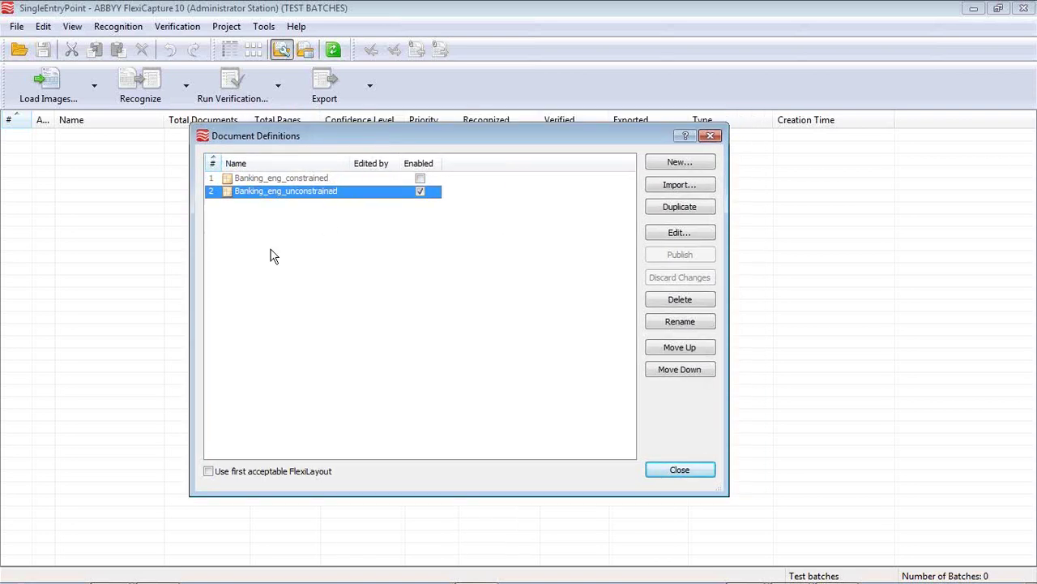
click(329, 178)
click(333, 194)
drag(389, 144, 365, 163)
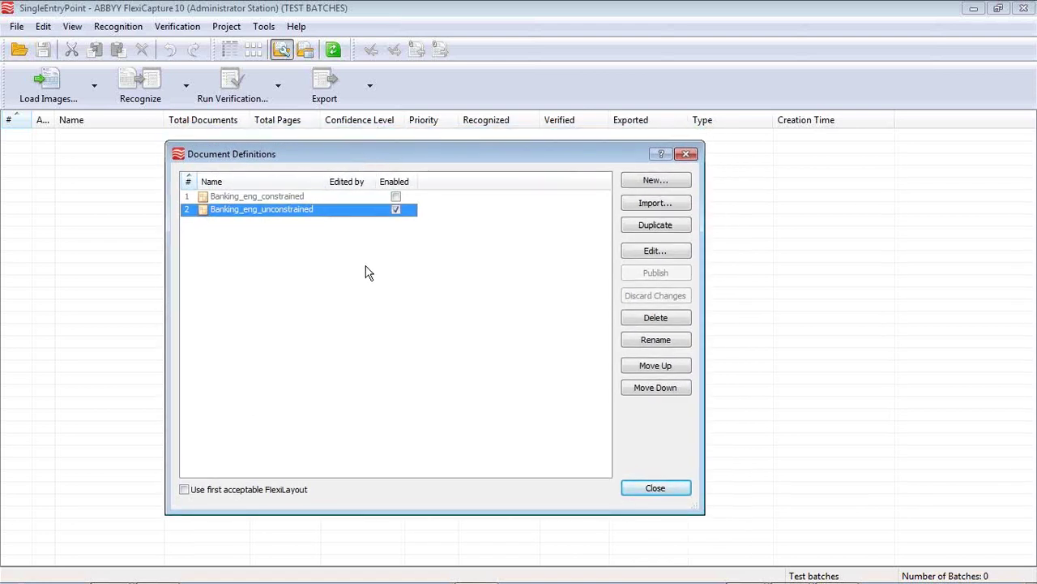
Step: Open the Banking_eng_unconstrained definition for editing and show the recognition properties of the First Name field
click(655, 252)
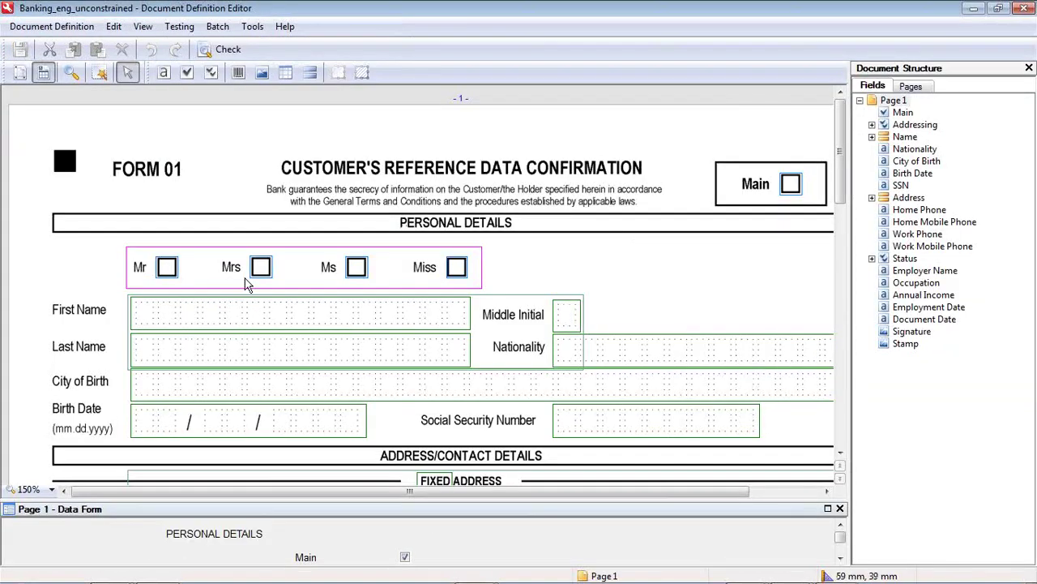
click(205, 313)
right_click(216, 310)
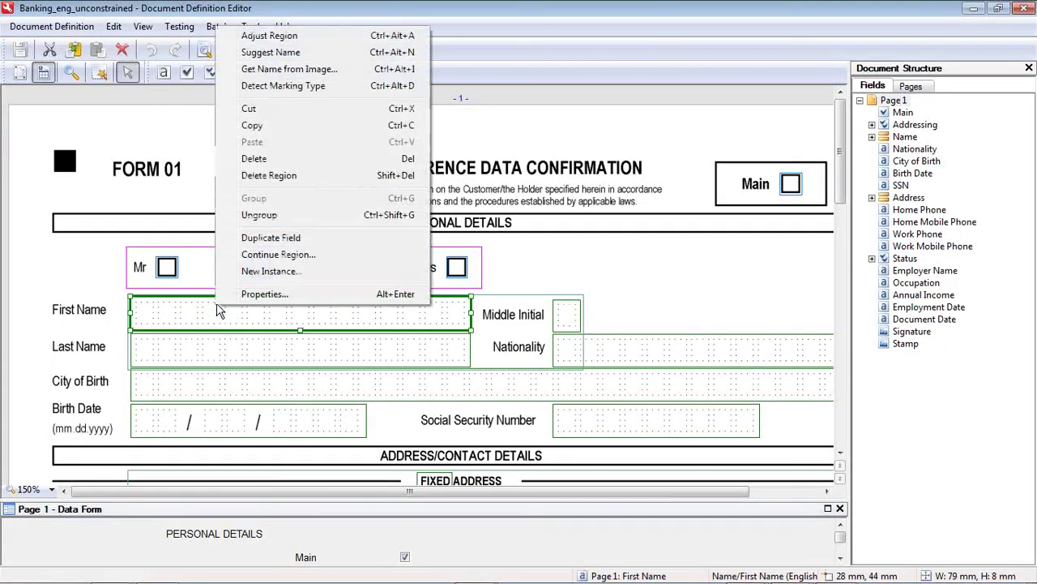
click(283, 294)
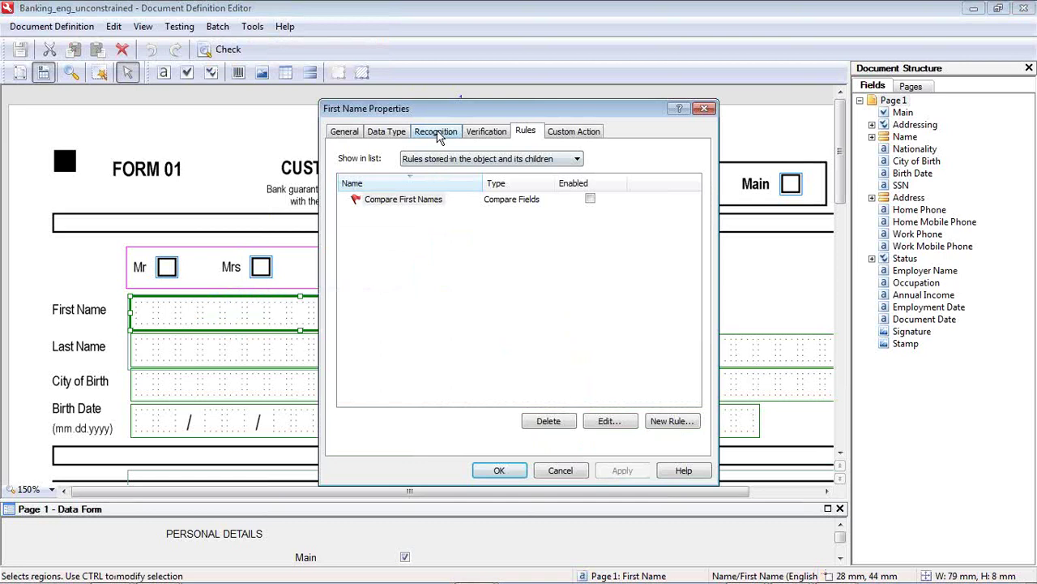
click(432, 133)
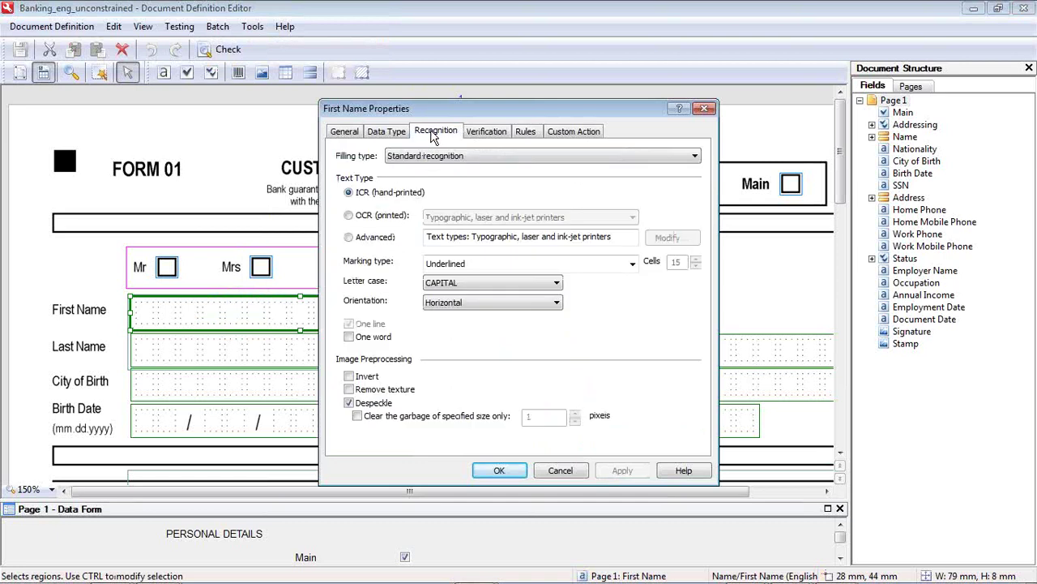
Step: Browse the marking types for the First Name field and try Partitioned frame
click(633, 264)
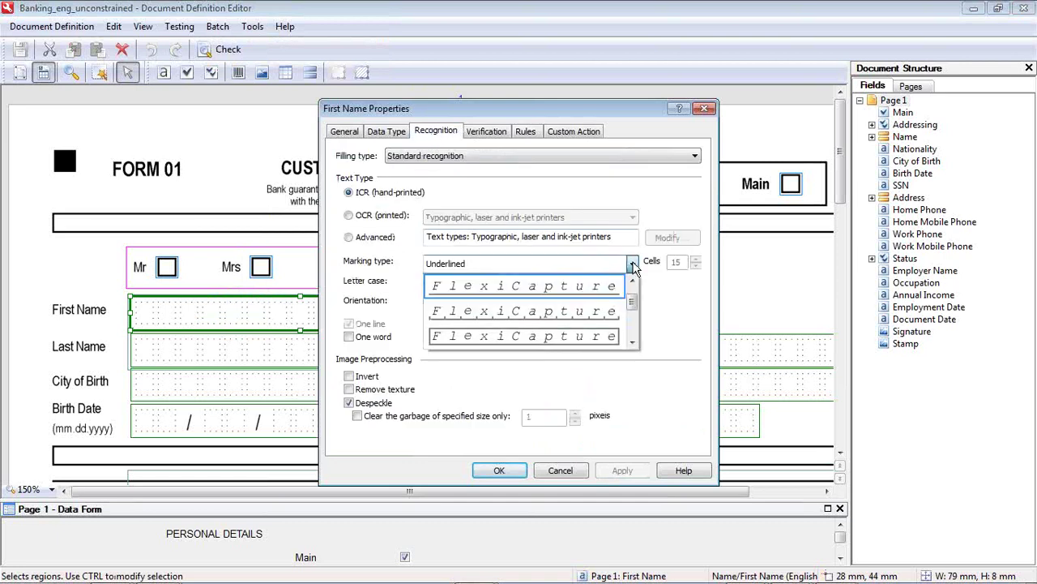
click(633, 265)
click(632, 265)
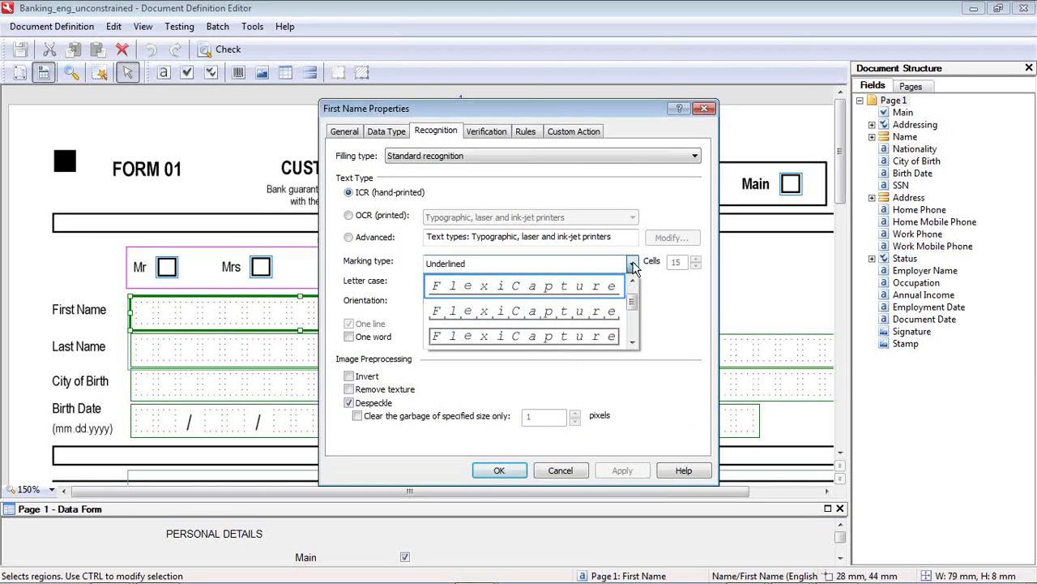
click(632, 342)
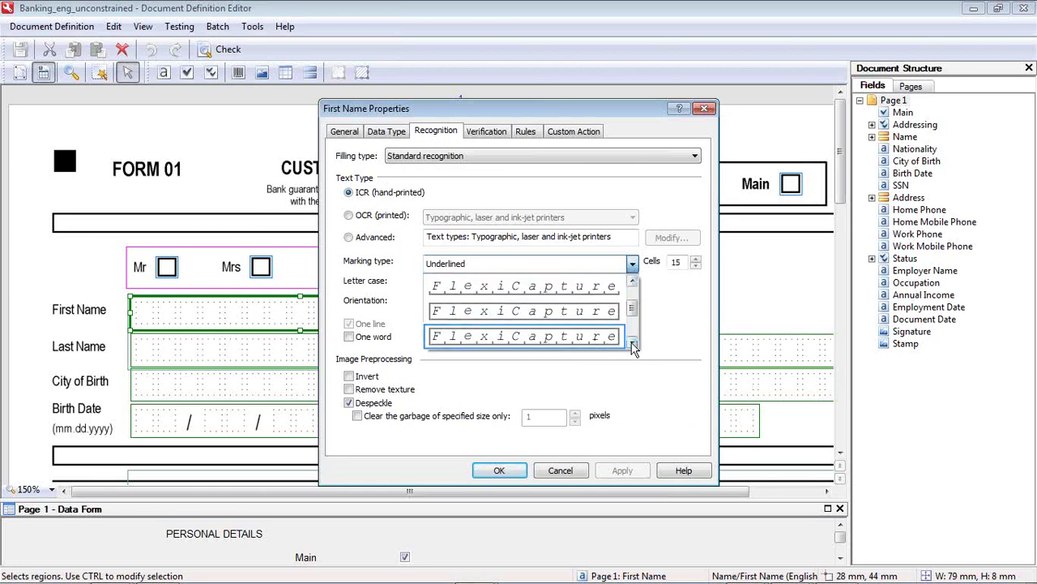
click(632, 341)
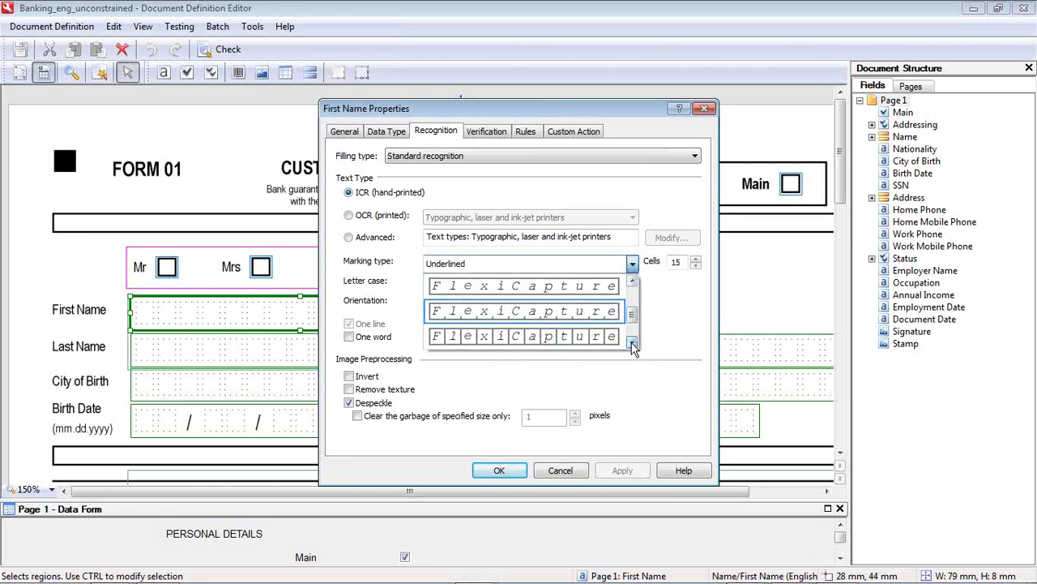
click(566, 339)
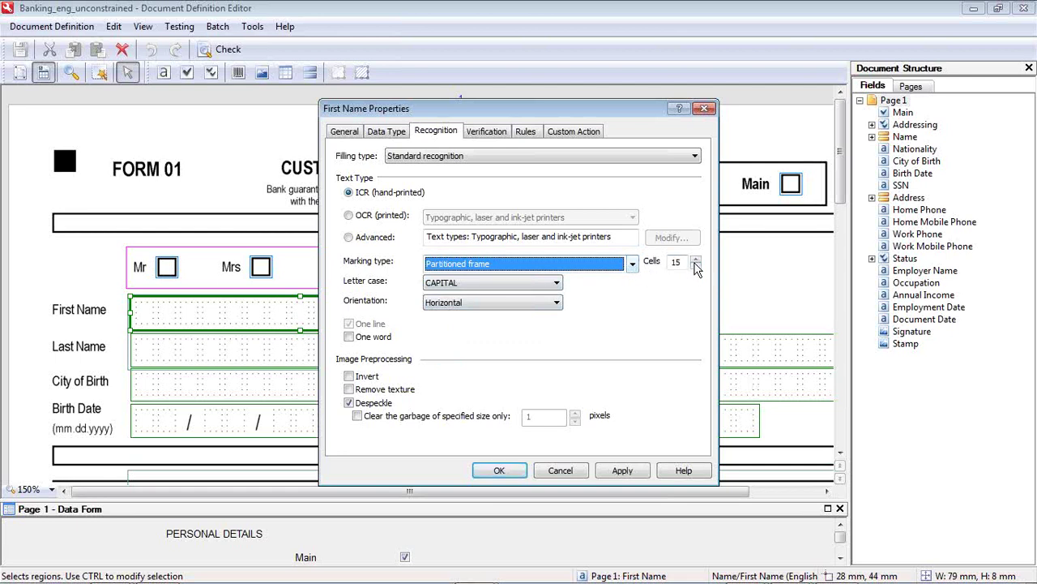
Step: Set the First Name marking type back to Underlined and cancel the field's property changes
click(638, 270)
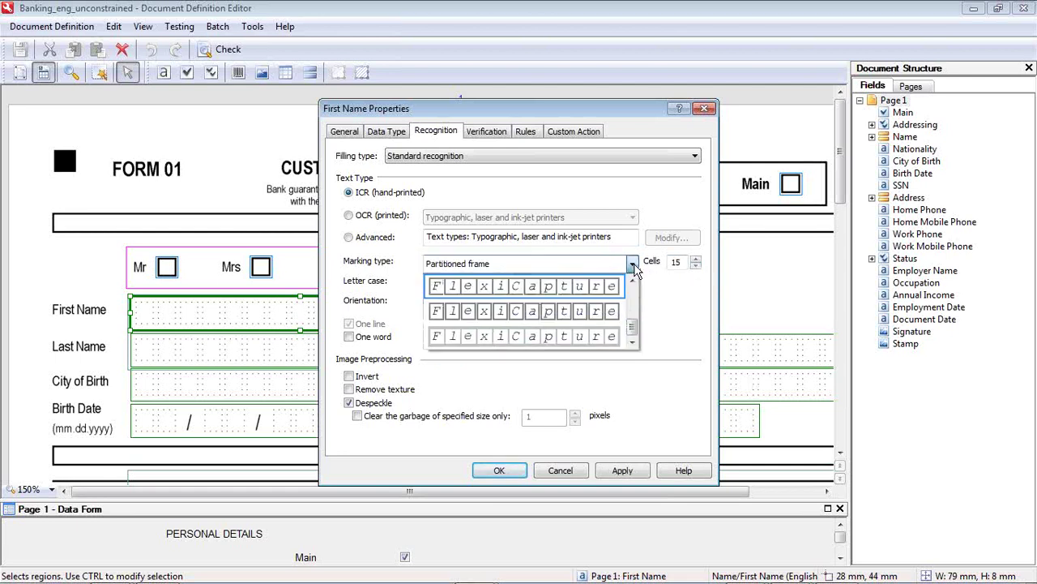
click(632, 342)
drag(633, 301, 633, 294)
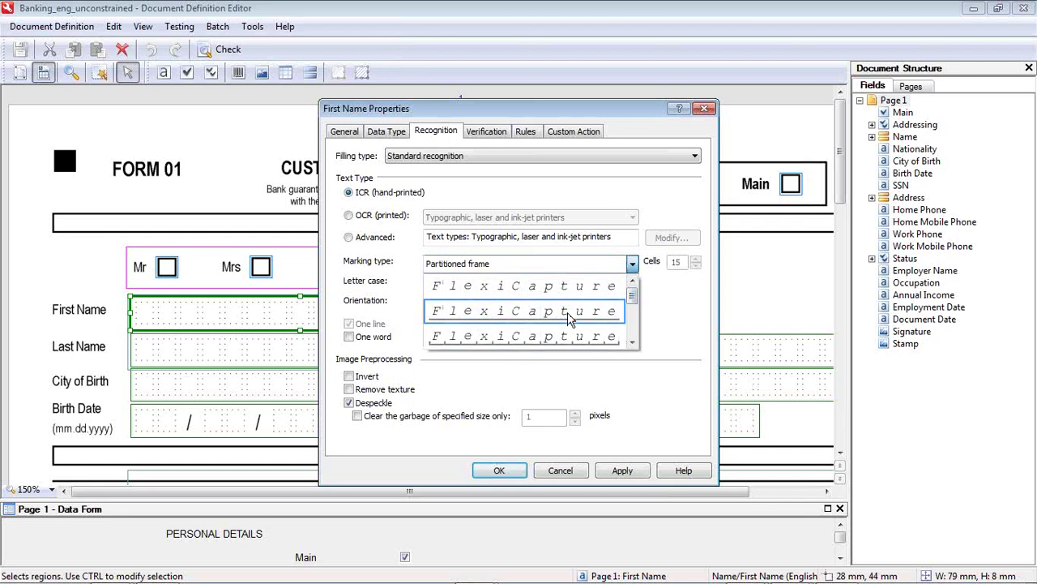
click(570, 318)
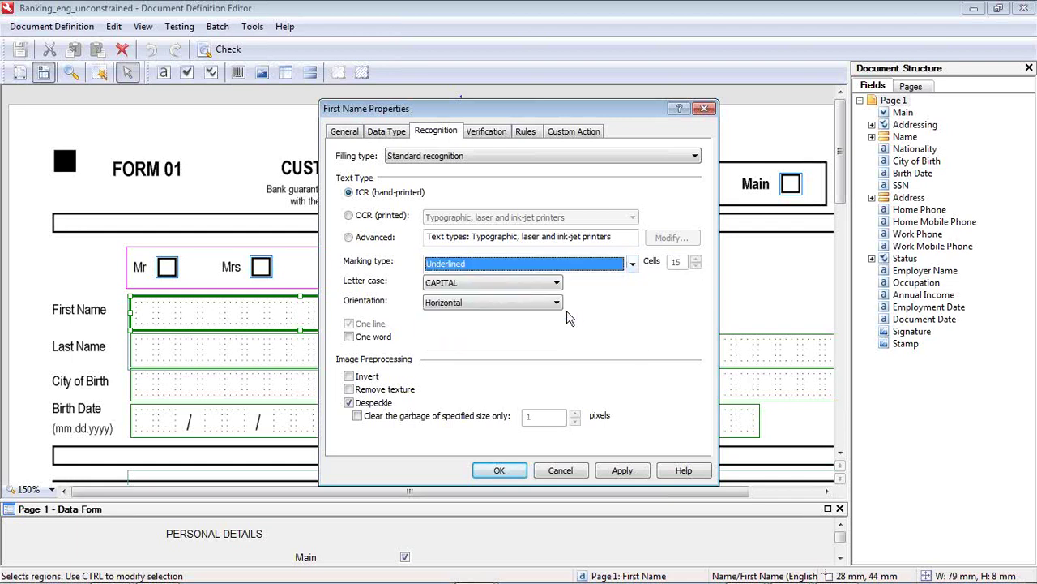
click(560, 471)
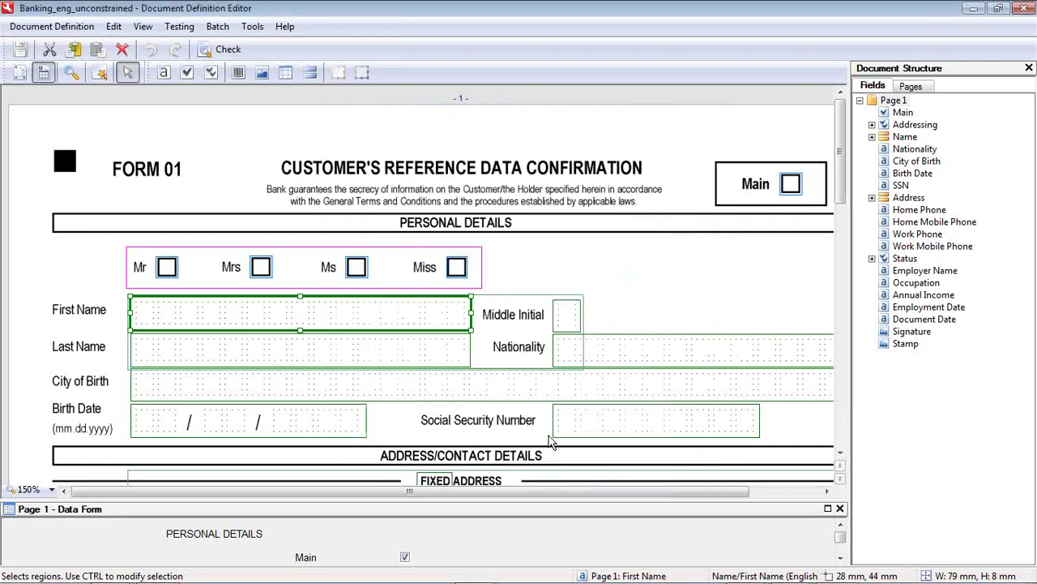
Step: Close the Banking_eng_unconstrained definition and the list of document definitions
click(1025, 8)
click(312, 214)
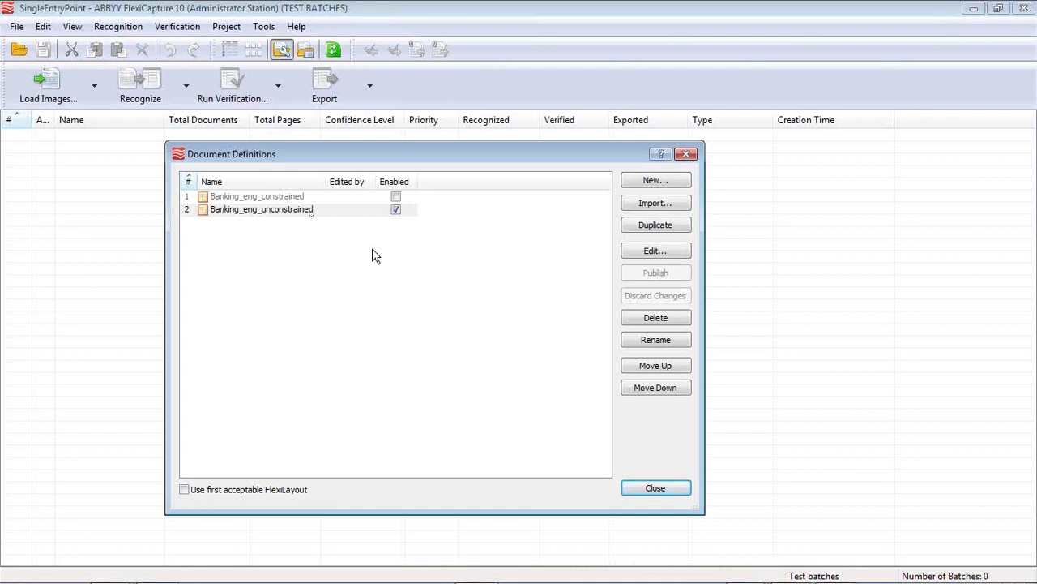
drag(397, 154, 369, 156)
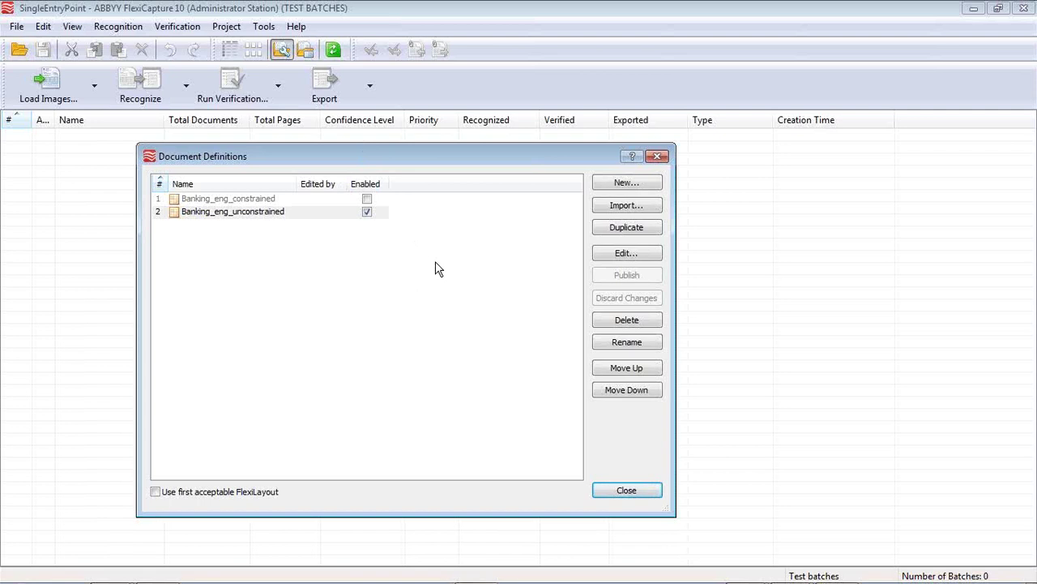
click(628, 491)
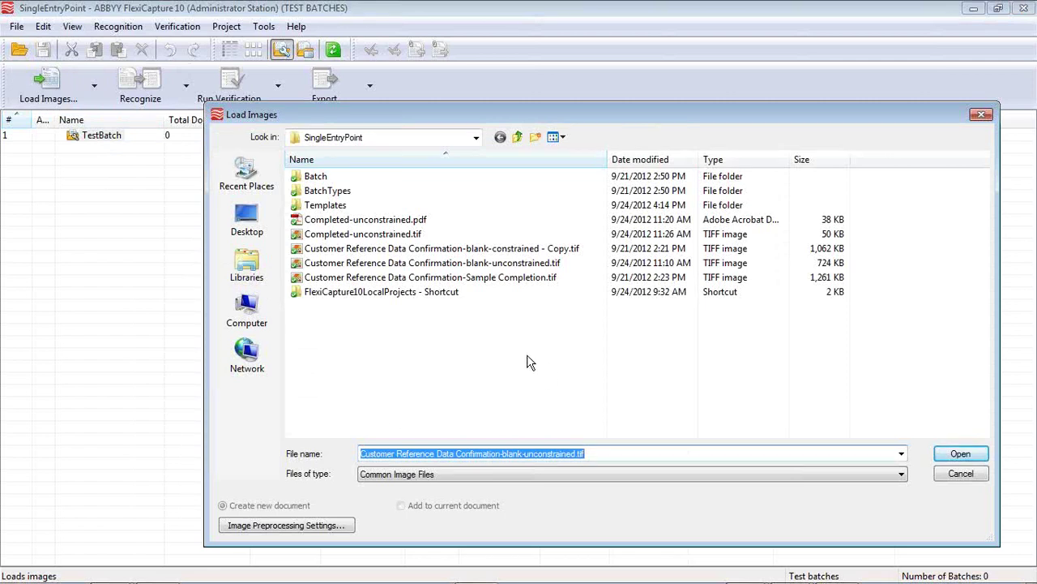
Step: Load Completed-unconstrained.tif into the test batch, refresh the batch list, and start verification of the recognized document
double_click(406, 235)
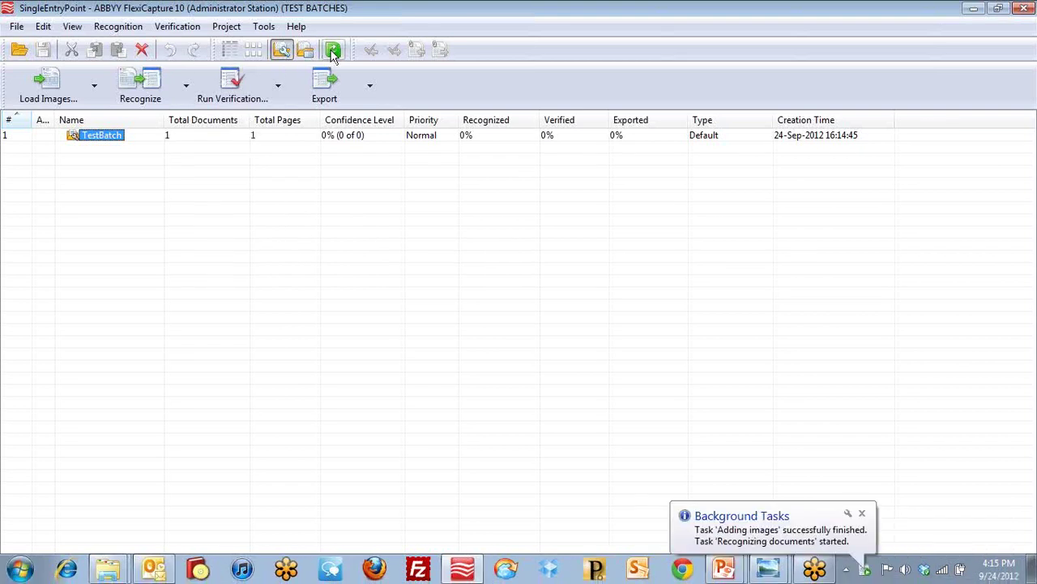
click(333, 51)
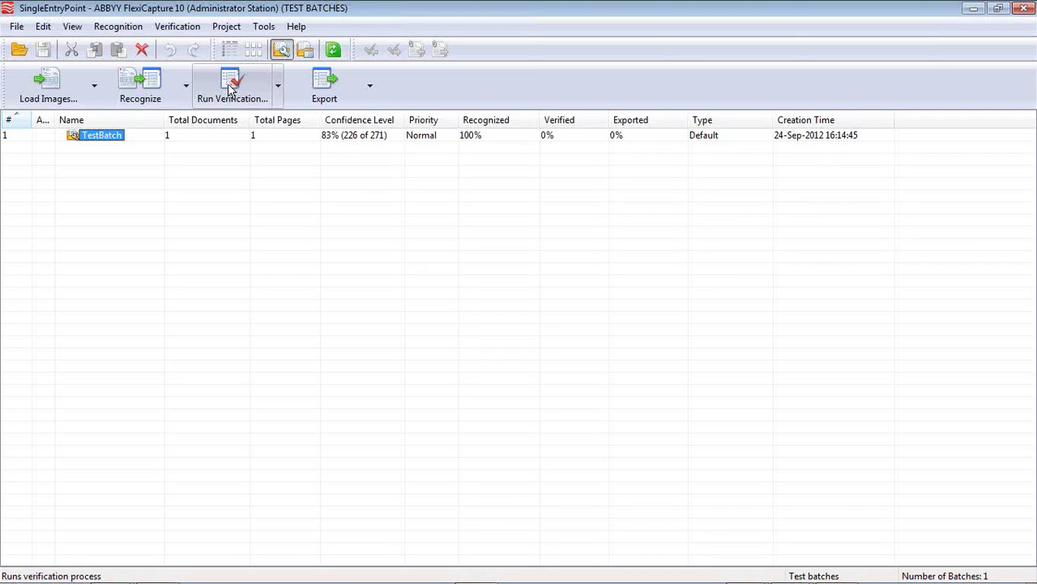
click(231, 90)
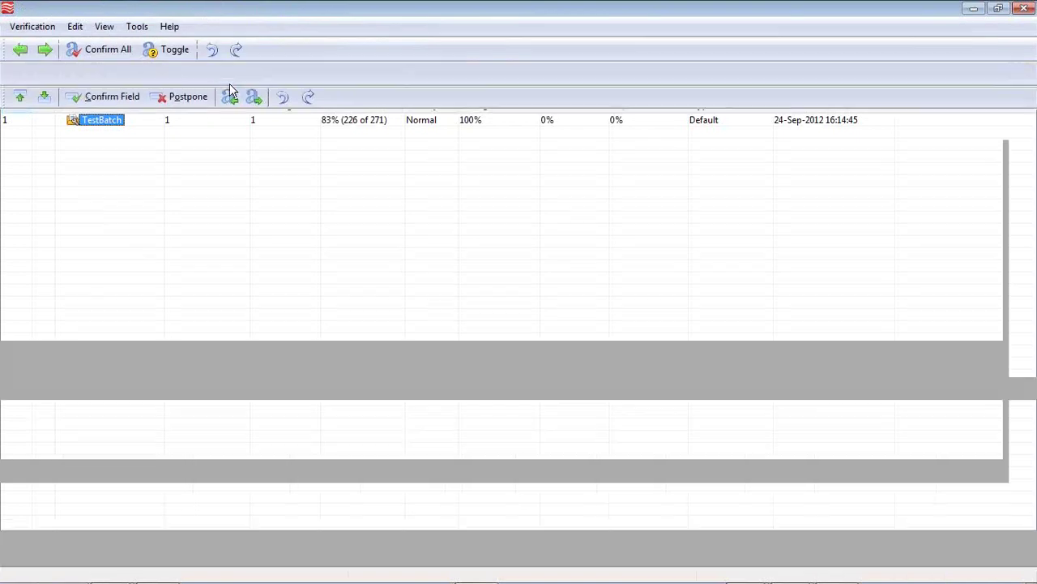
Step: Confirm the recognized checkmark groups and the digit groups through Character 8 in group verification
click(110, 53)
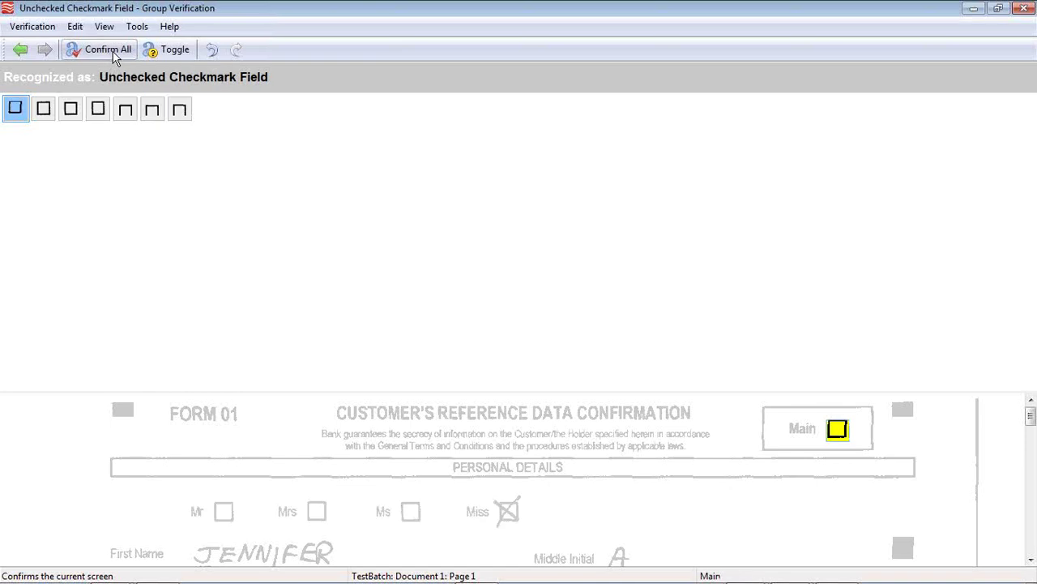
click(110, 52)
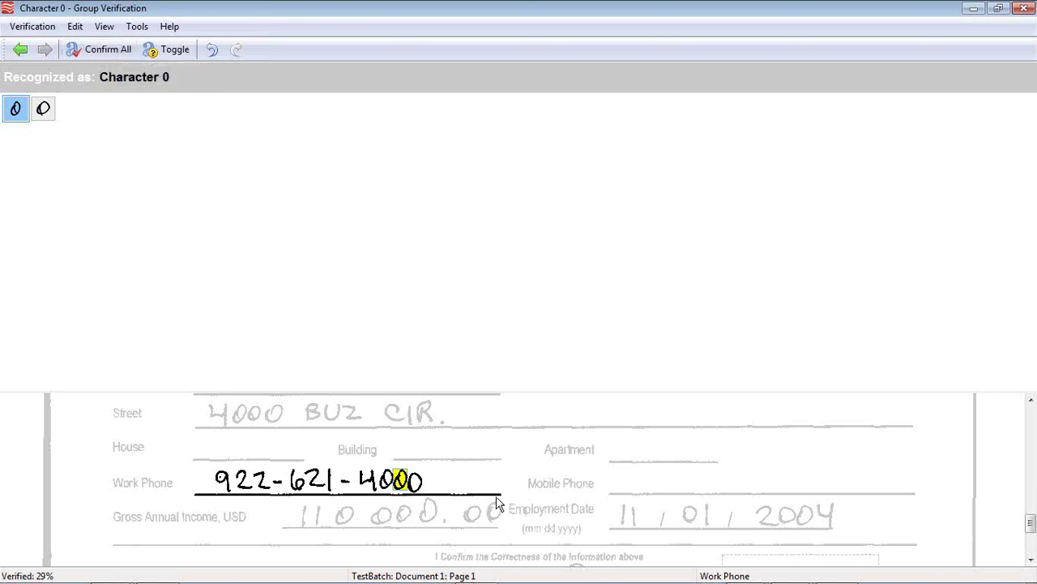
click(96, 52)
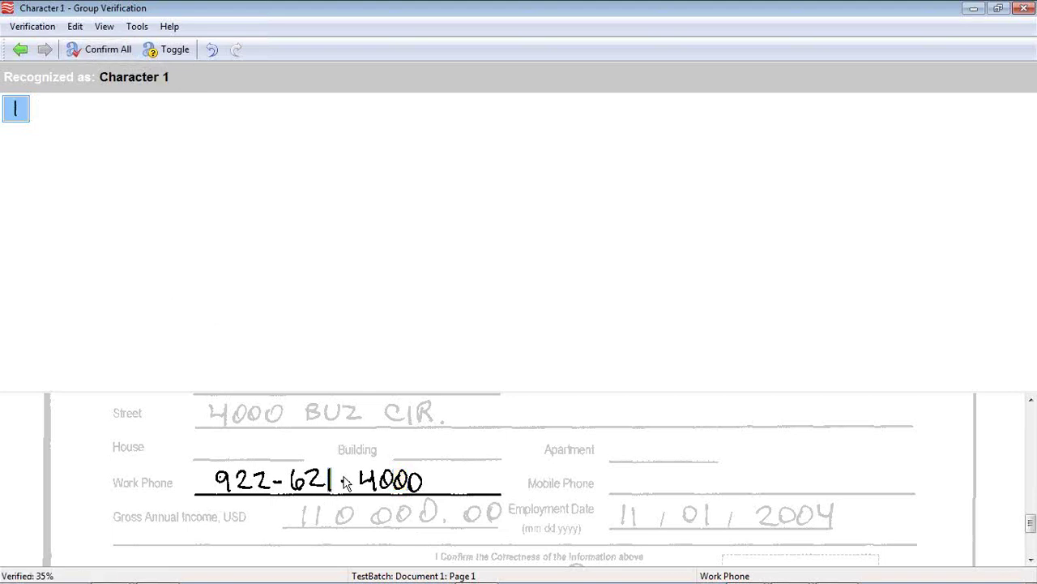
click(106, 50)
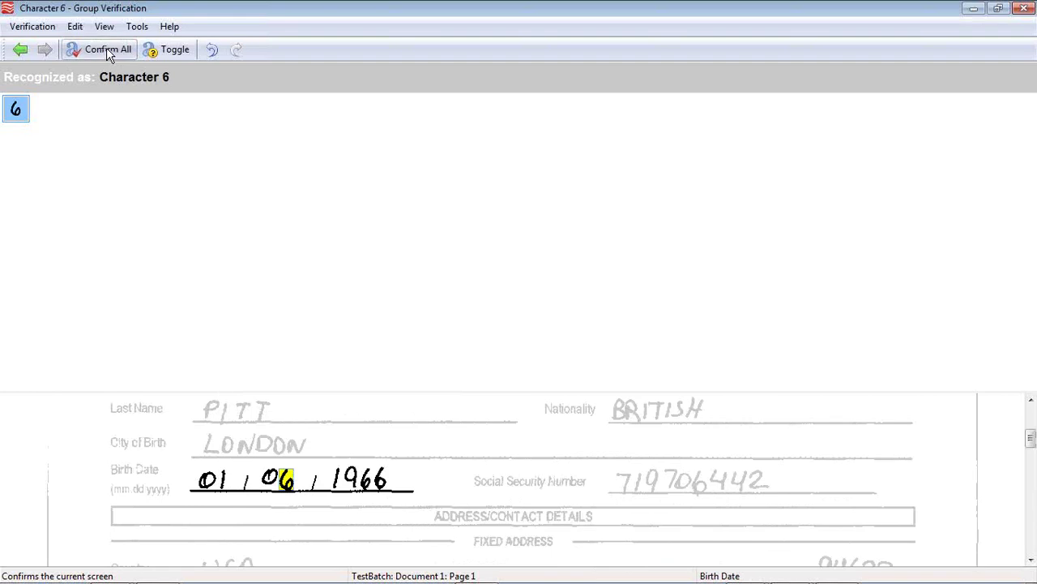
click(108, 50)
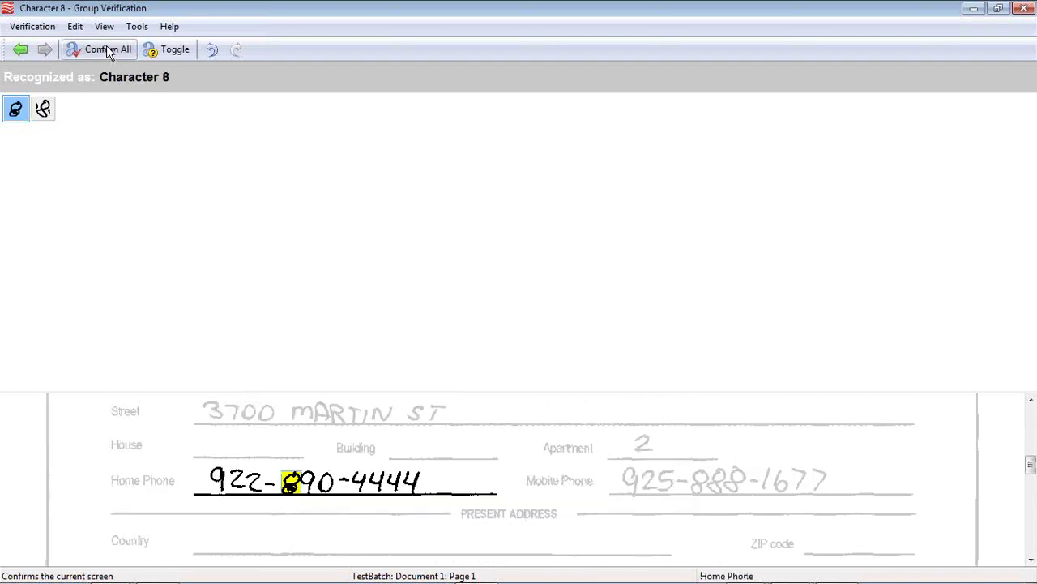
click(107, 46)
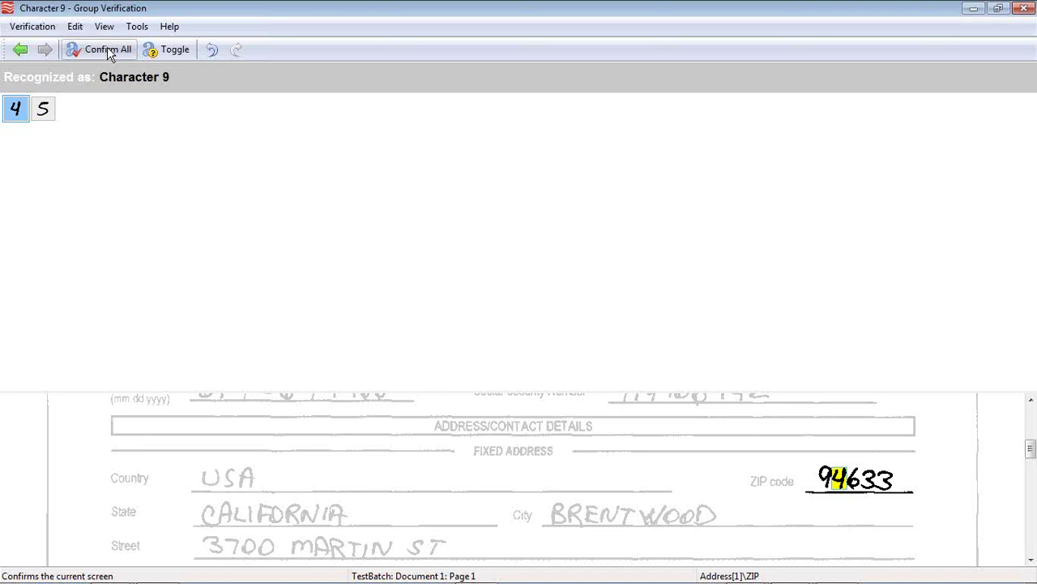
Step: Correct the two ZIP code digits misread as 9 to 4 and 5, and confirm the Character 9 group
click(40, 113)
click(12, 114)
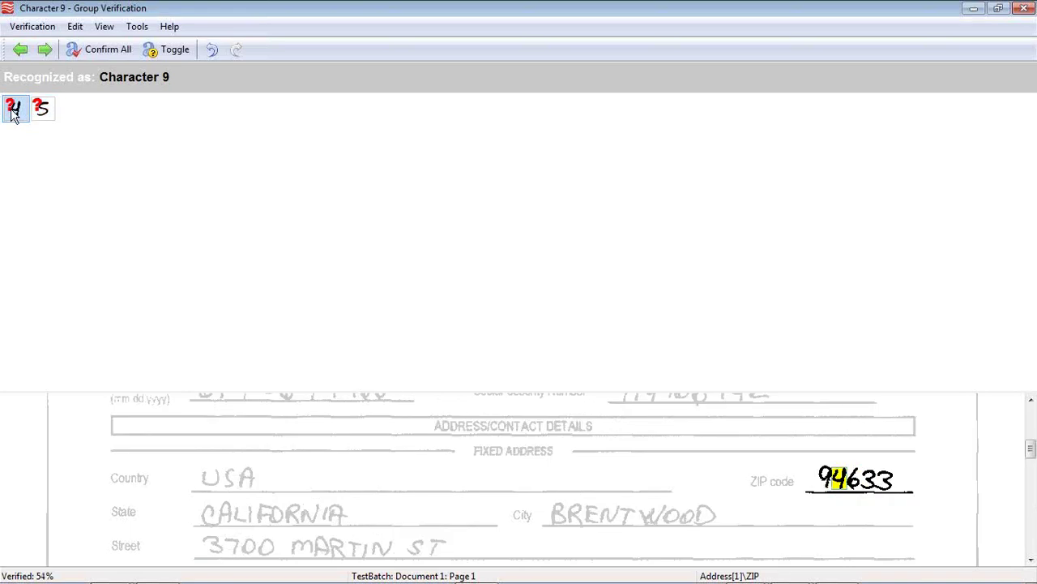
click(42, 111)
click(16, 113)
click(42, 112)
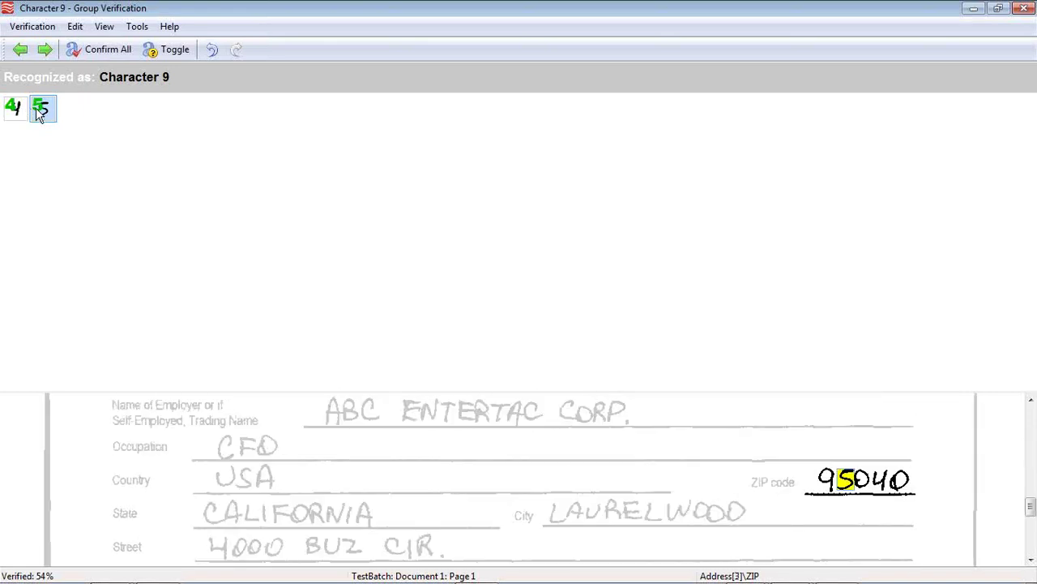
click(94, 48)
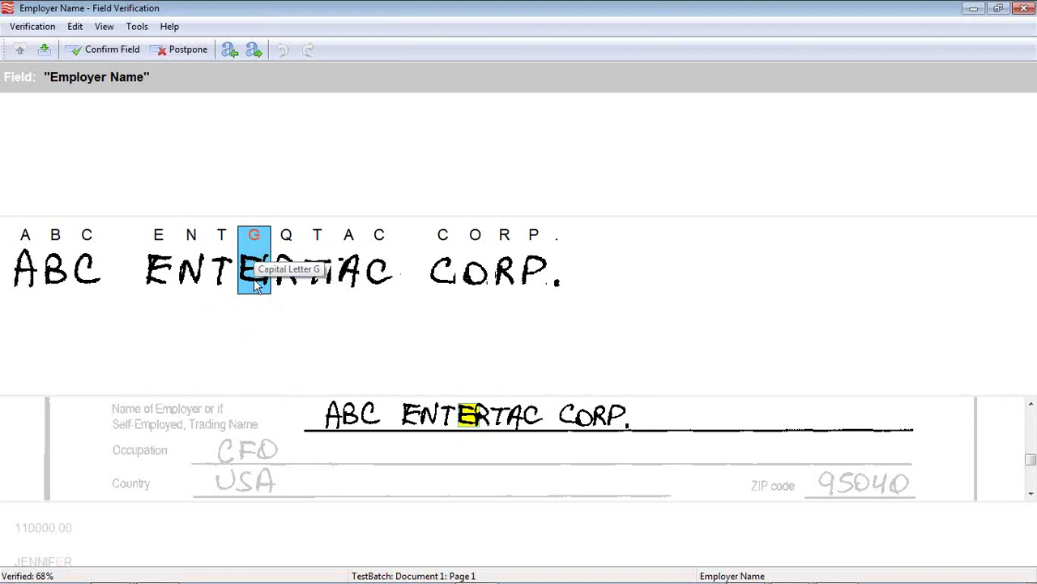
Step: Correct the misread letters of Employer Name to give ABC ENTERTAC CORP., and confirm it along with the Annual Income and First Name fields
text(E)
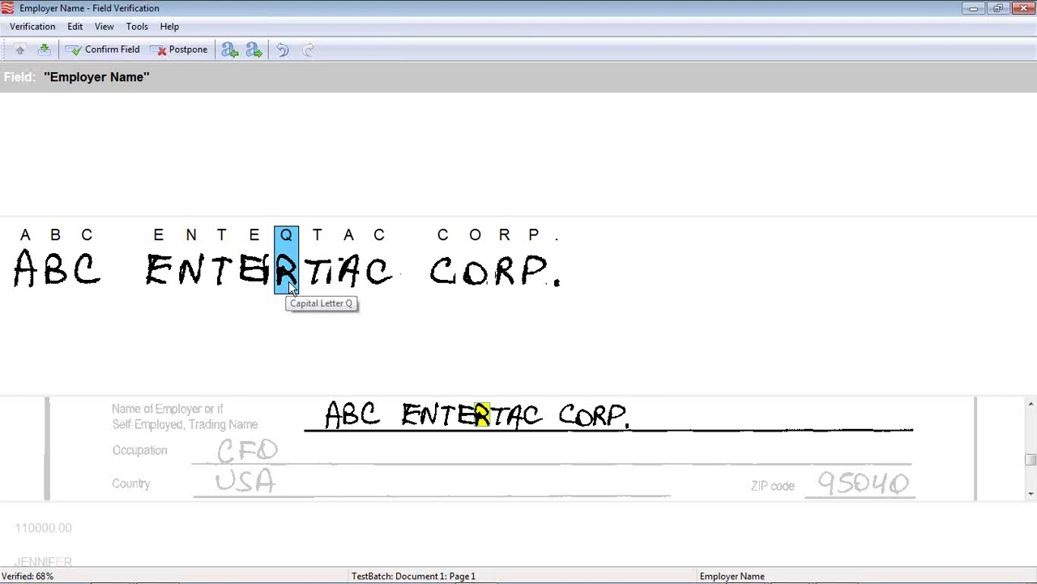
text(R)
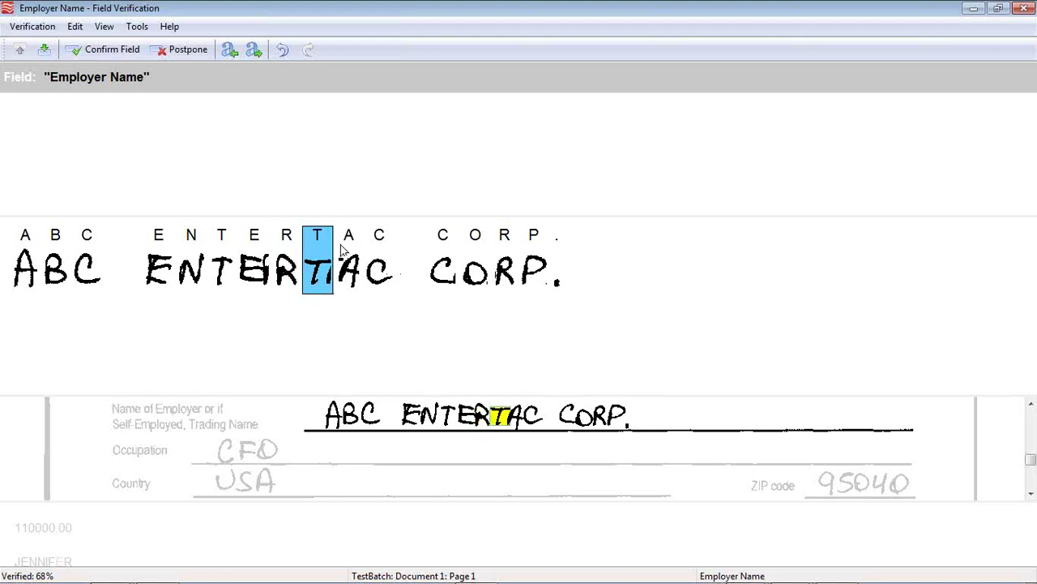
click(127, 55)
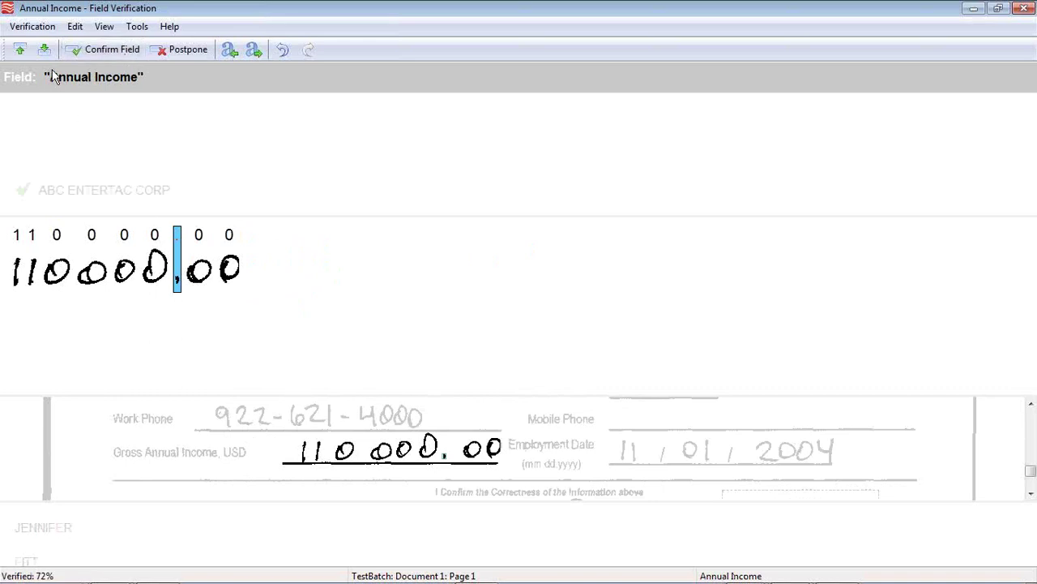
click(86, 52)
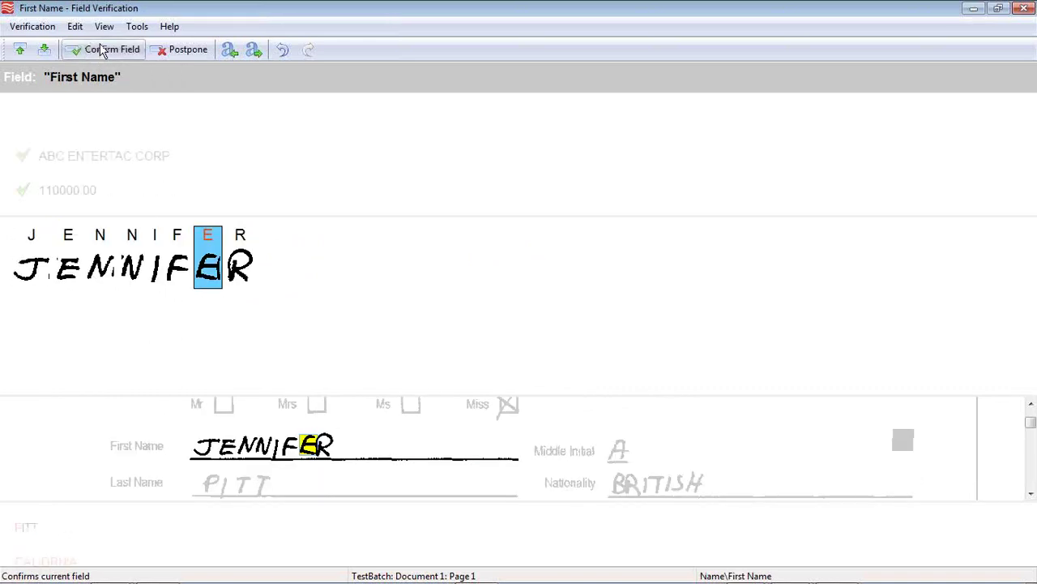
click(99, 51)
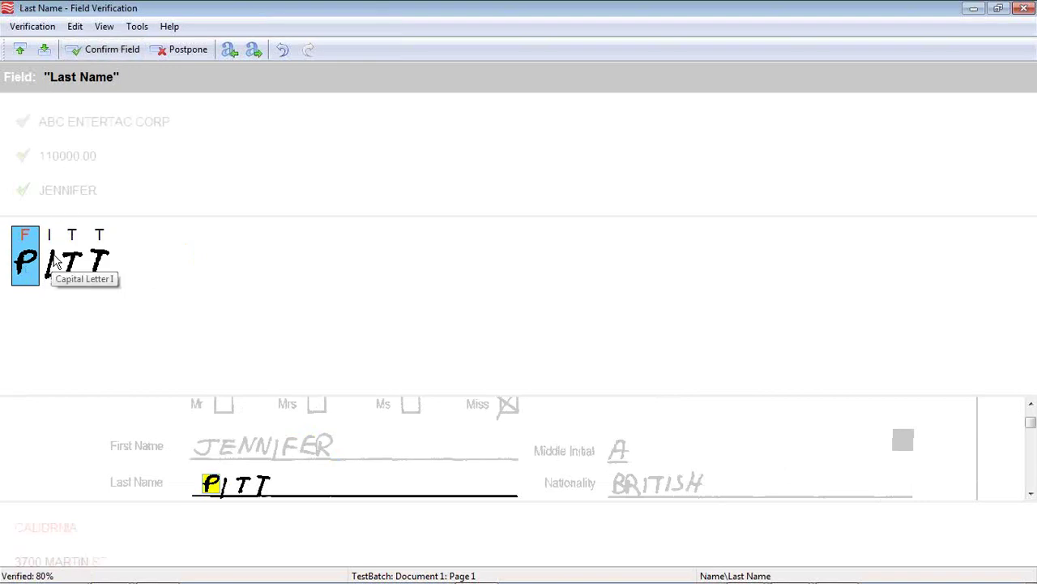
Step: Correct the misread first letter of the Last Name field to match the handwriting, in uppercase, and confirm the field
click(56, 259)
key(BackSpace)
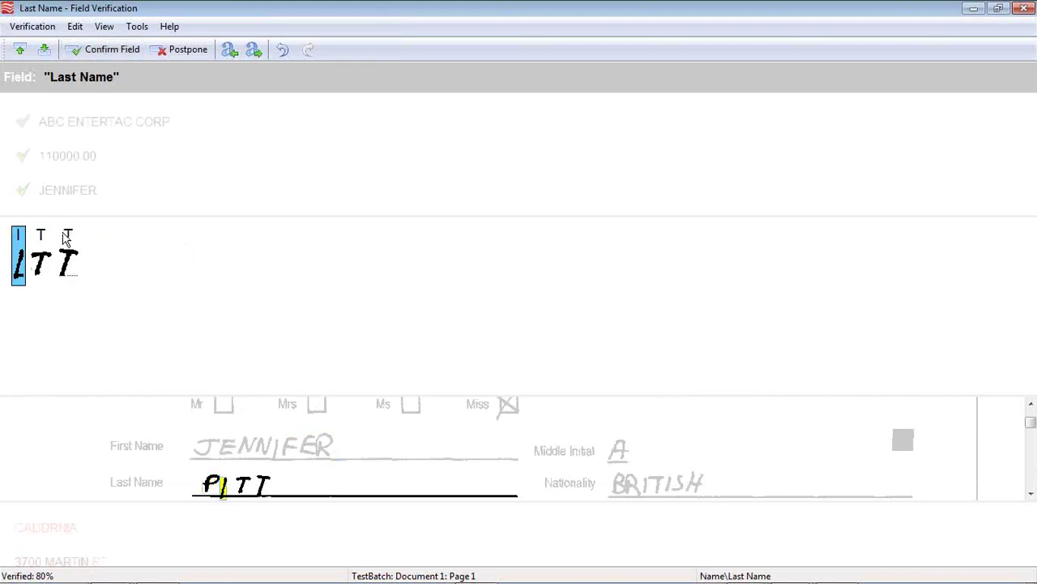
key(Caps_Lock)
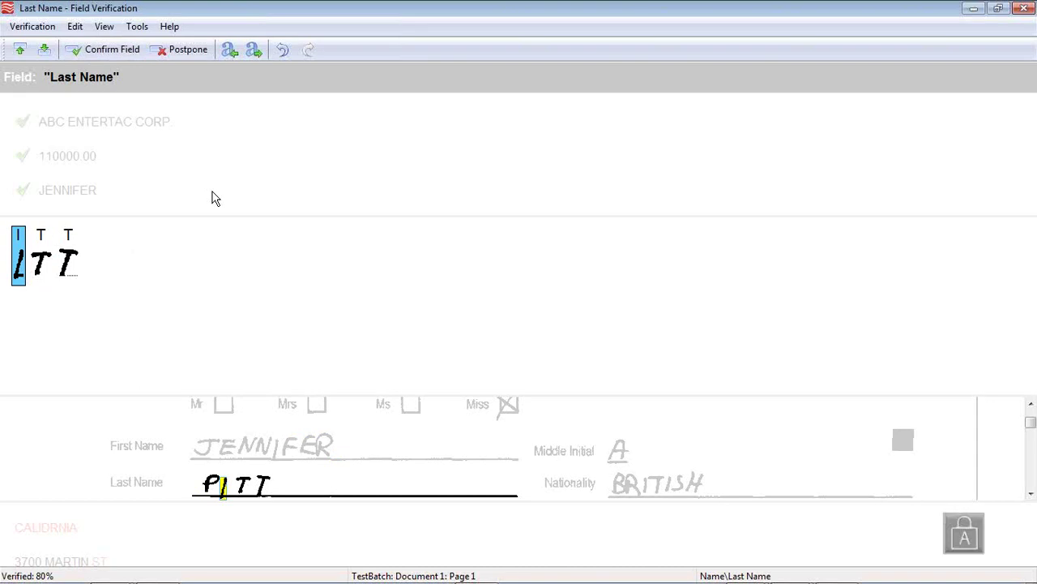
text(p)
key(BackSpace)
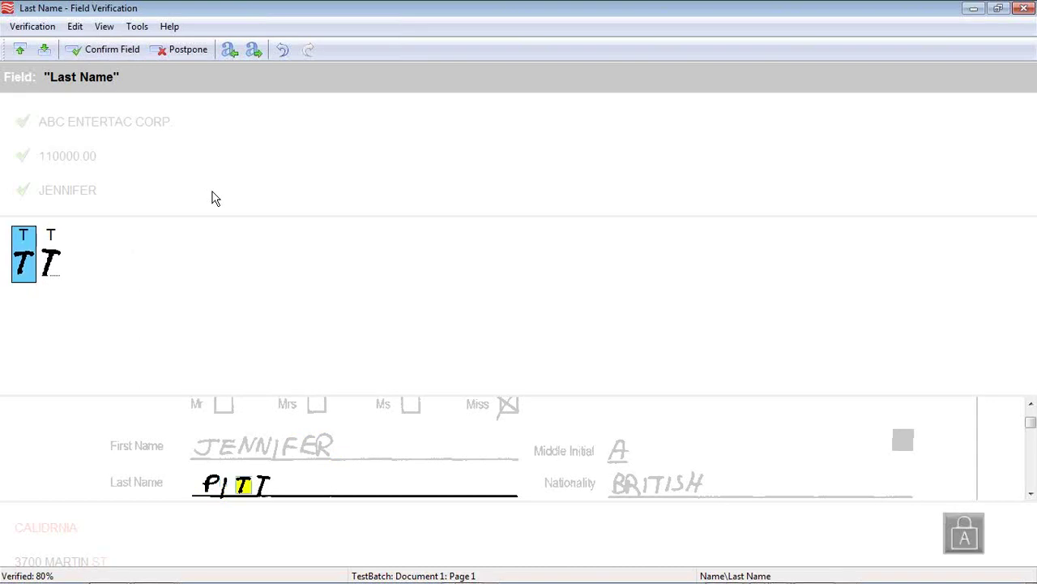
text(pl)
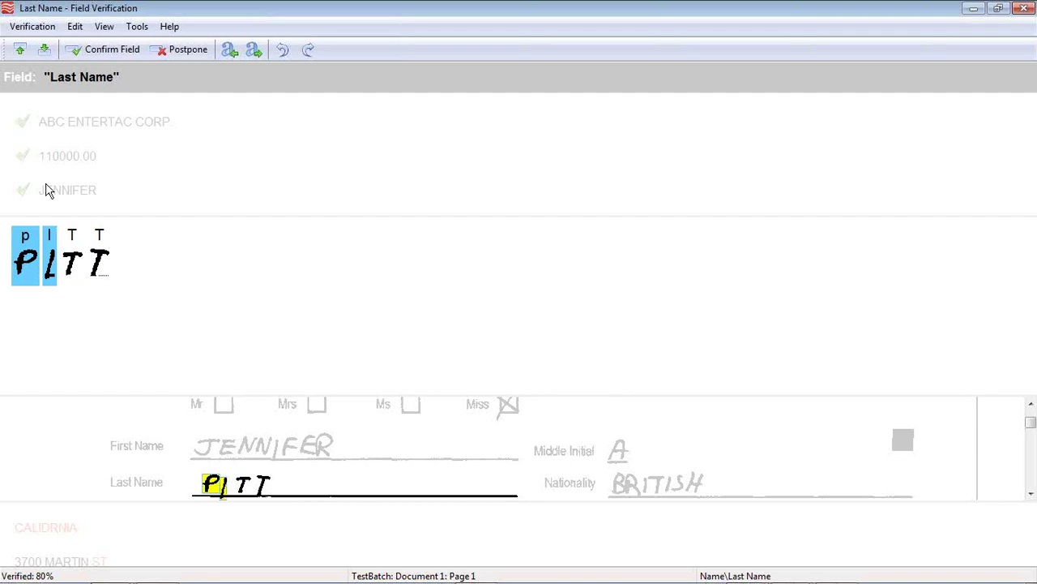
click(25, 236)
key(Right)
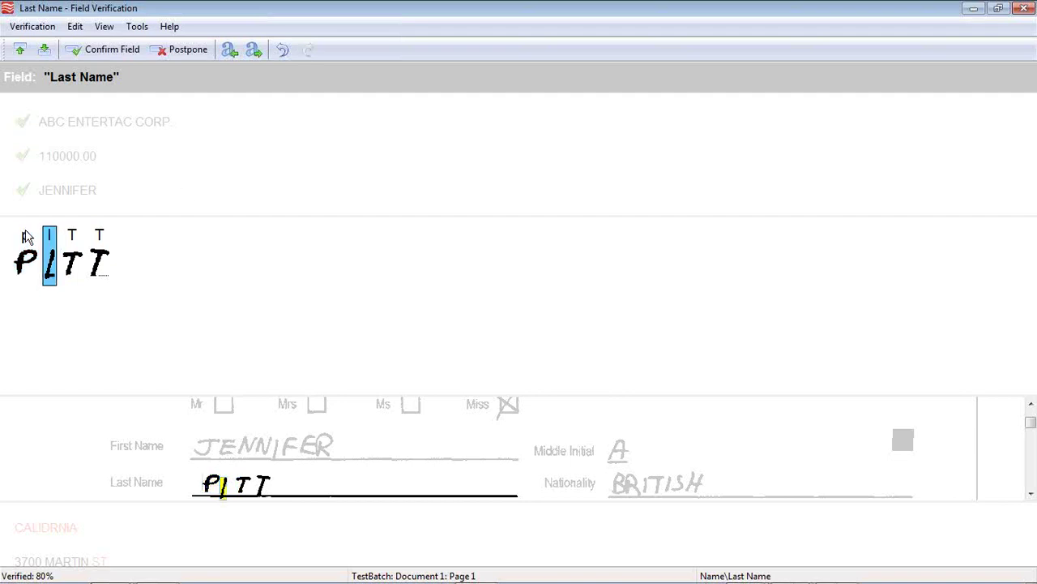
click(24, 236)
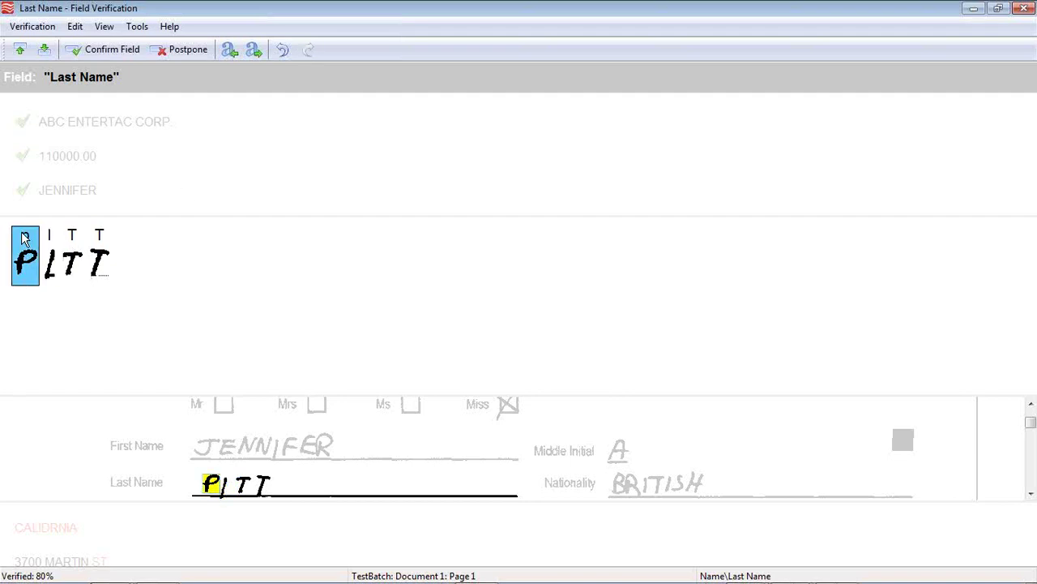
text(P)
key(Right)
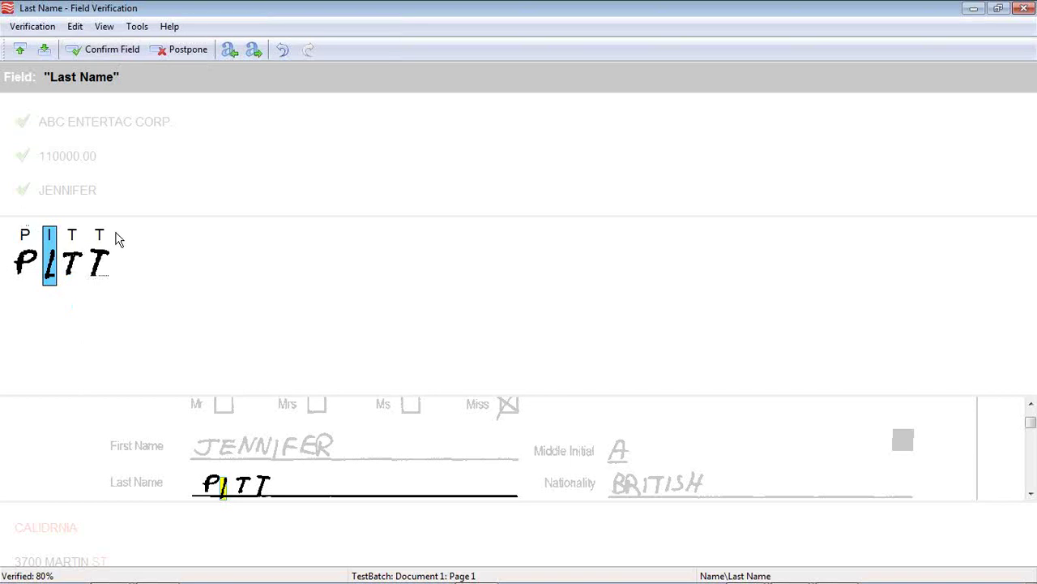
click(112, 50)
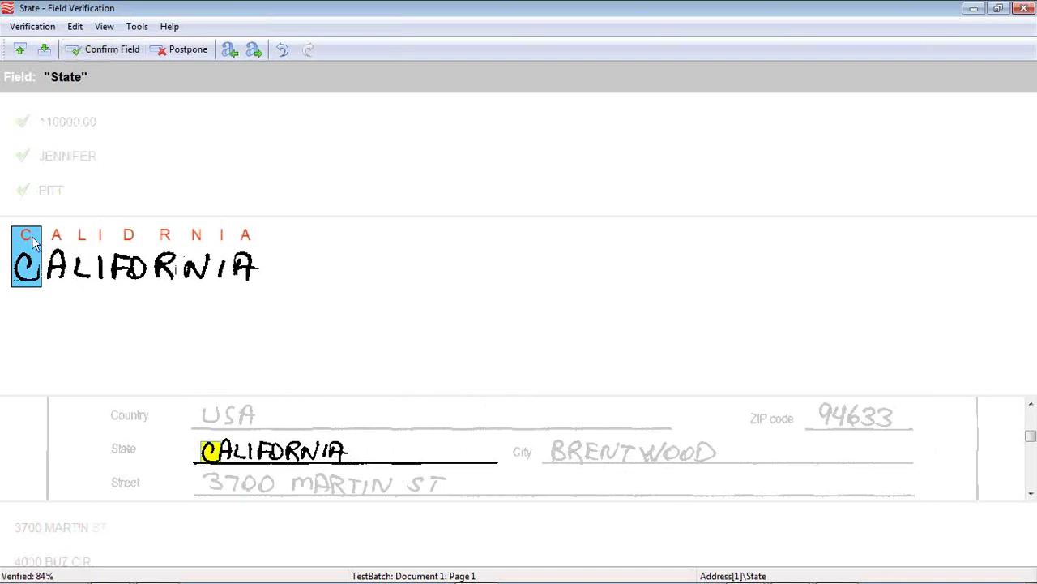
Step: Replace the whole State value with CALIFORNIA, and confirm it together with the two Street fields
drag(33, 243, 266, 238)
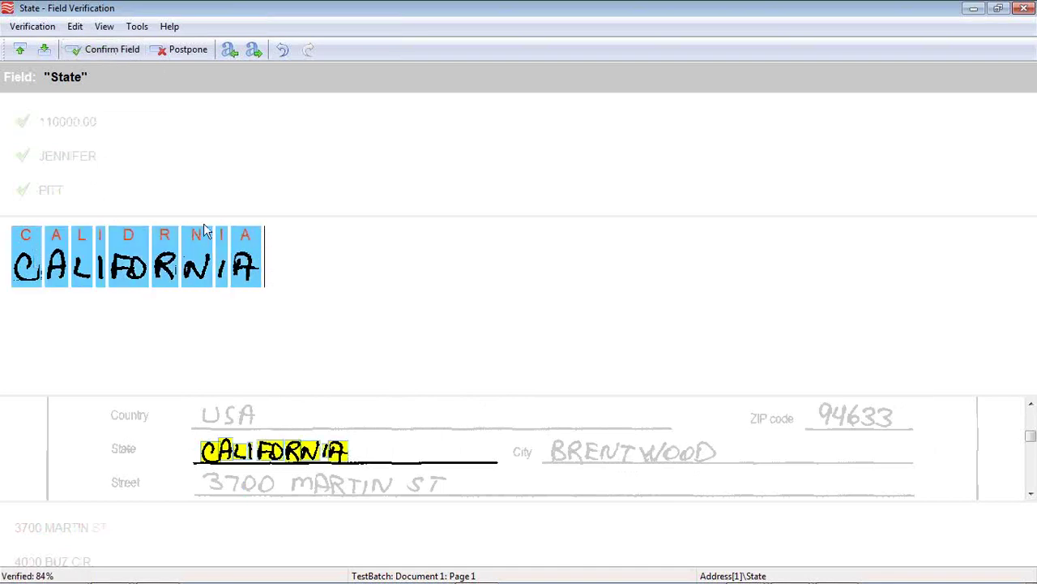
text(CALJIF)
key(BackSpace)
key(BackSpace)
key(BackSpace)
key(BackSpace)
text(LIFORNI)
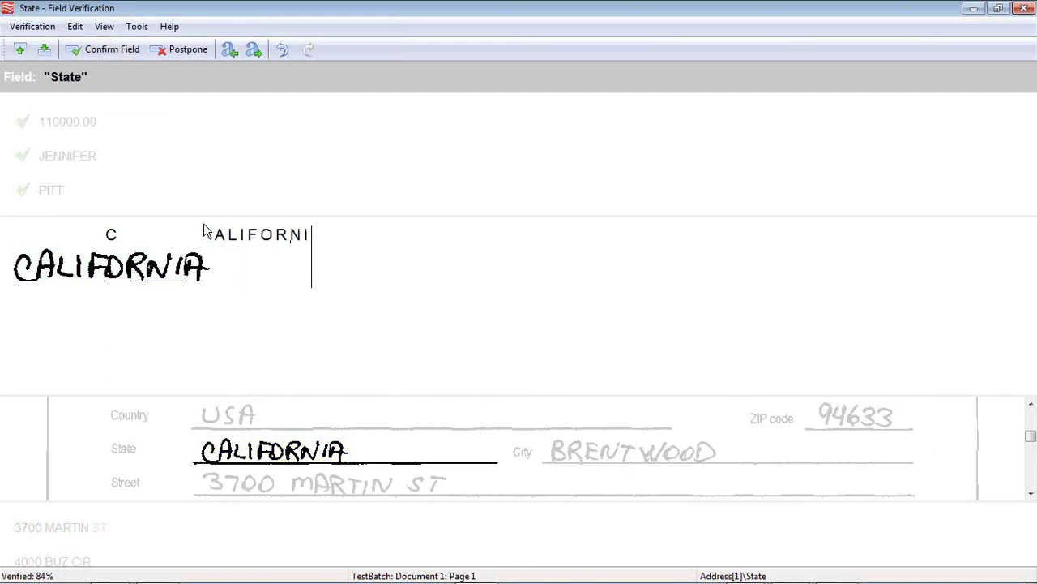
text(A)
click(116, 49)
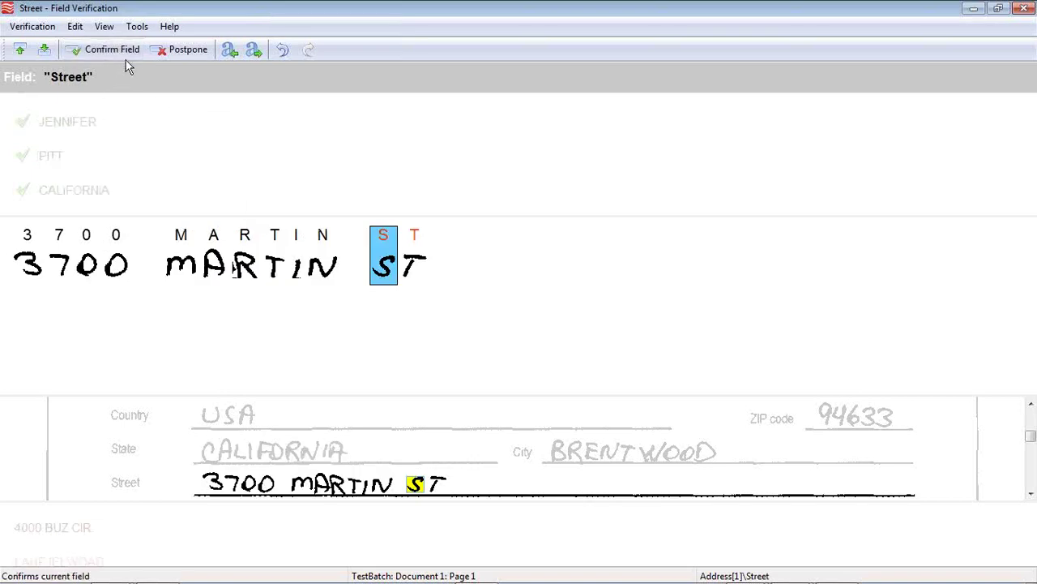
click(121, 52)
click(122, 52)
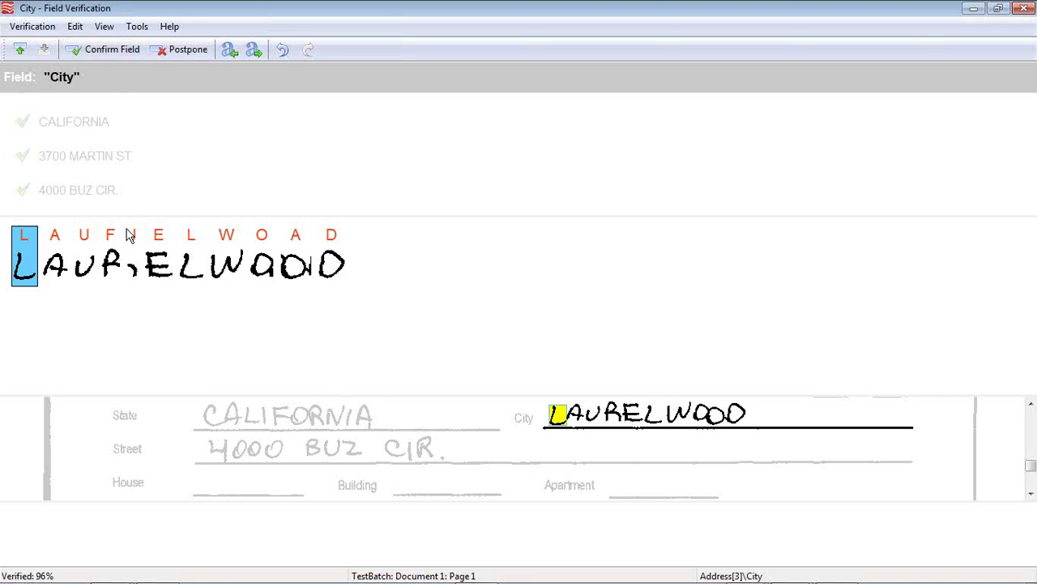
Step: Correct the City field to LAURELWOOD, confirm it, and finish the verification
click(111, 238)
text(R)
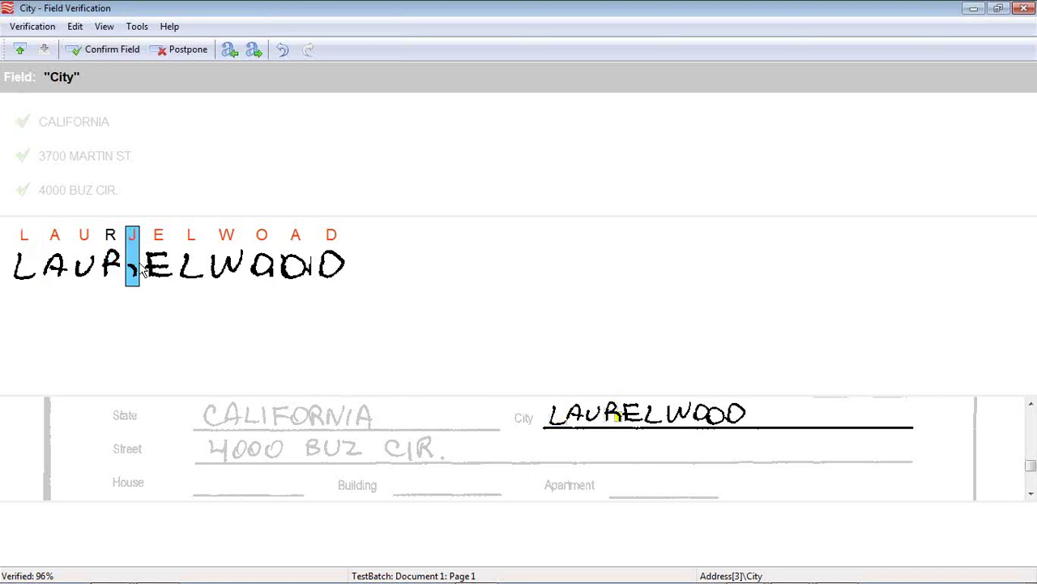
text(ELW)
text(WOOD)
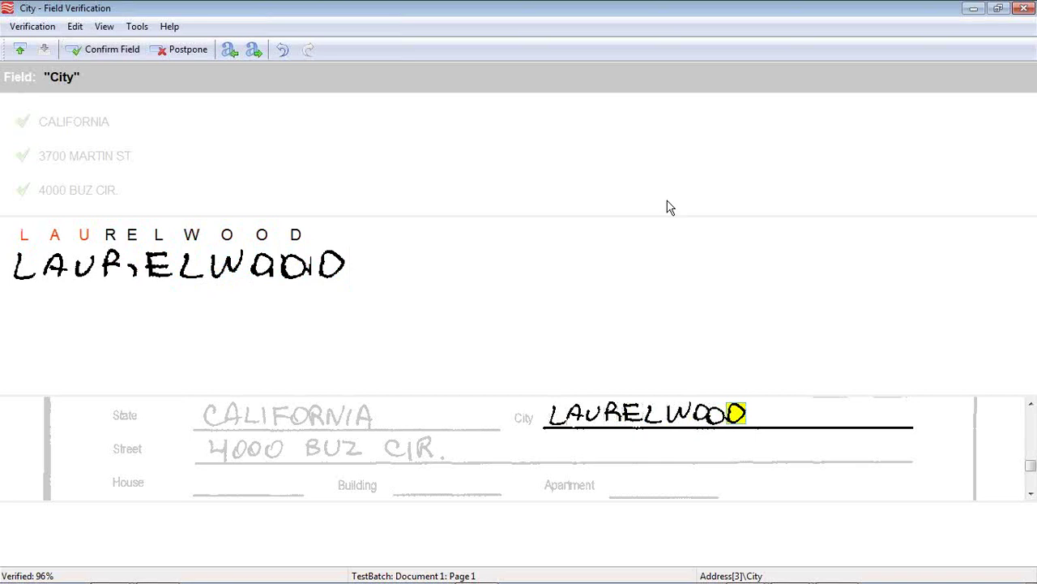
click(120, 49)
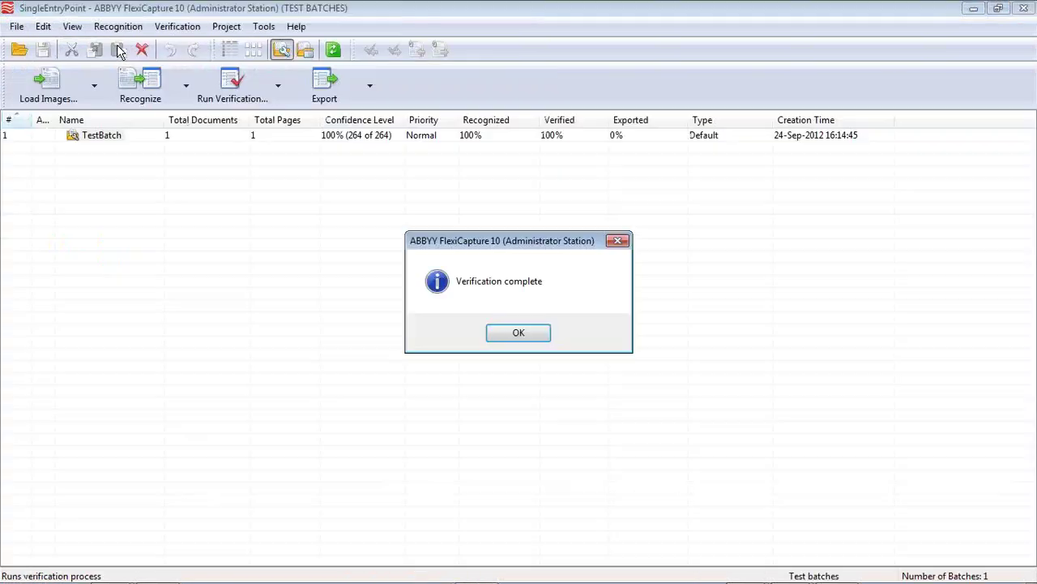
click(503, 332)
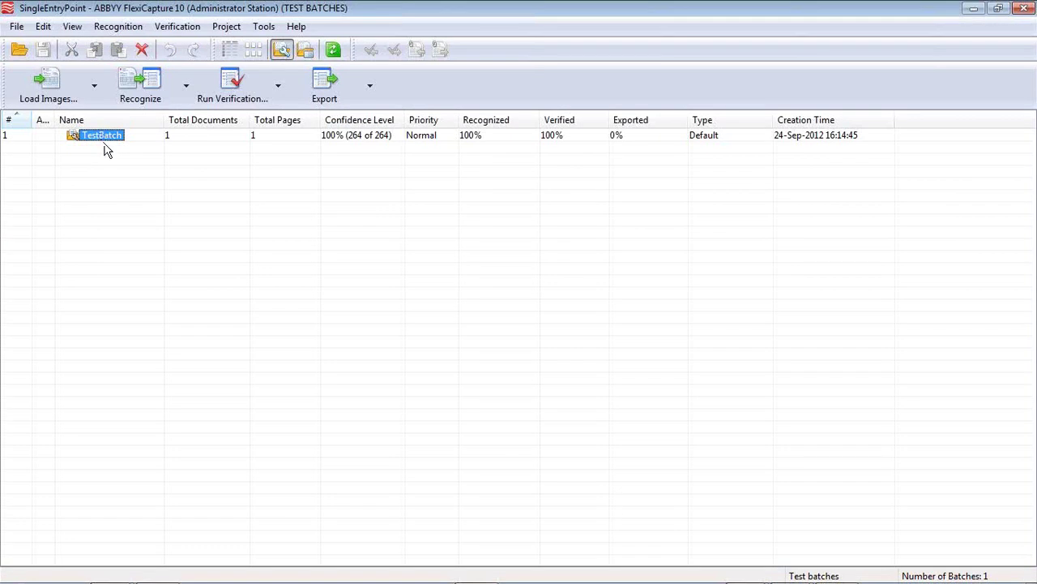
Step: Switch to the Demo-Constrained-vs-unconstrained presentation in PowerPoint
mouse_move(666, 578)
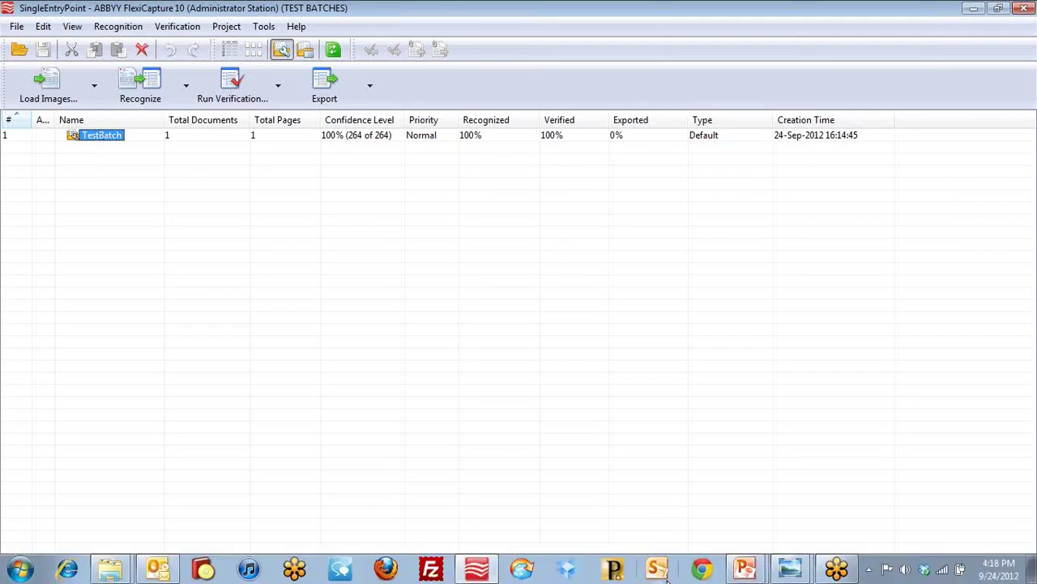
click(744, 569)
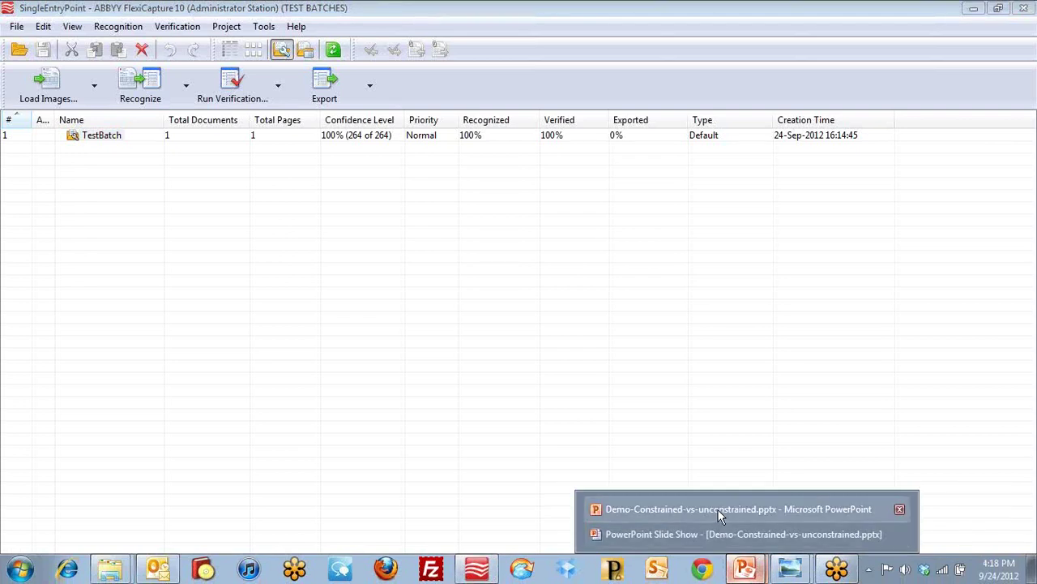